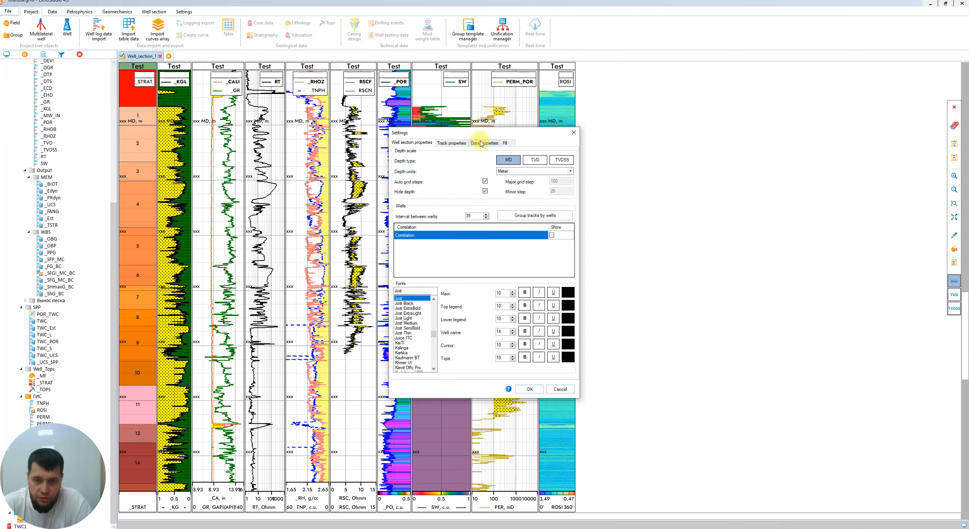
- Switch the well section's depth type to TVD, comparing it with MD
left_click_drag(480, 133, 675, 112)
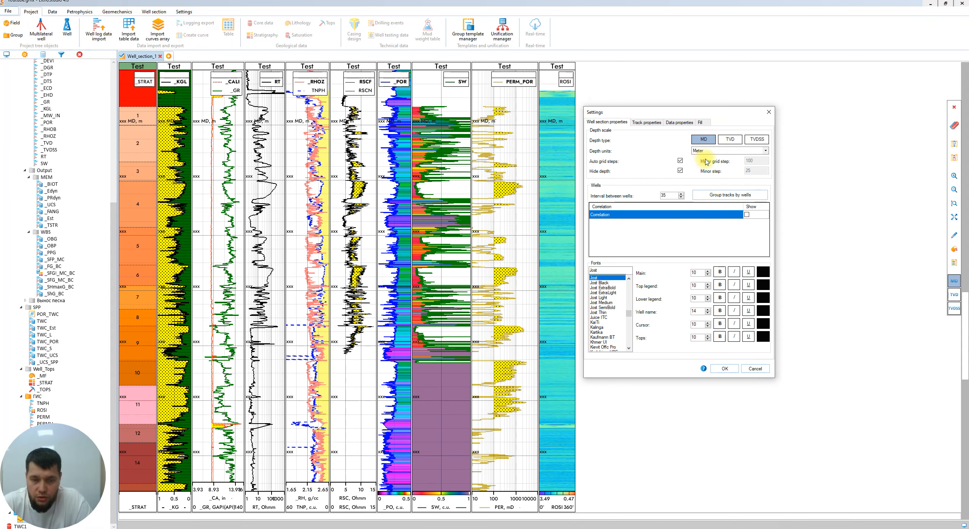
left_click(722, 140)
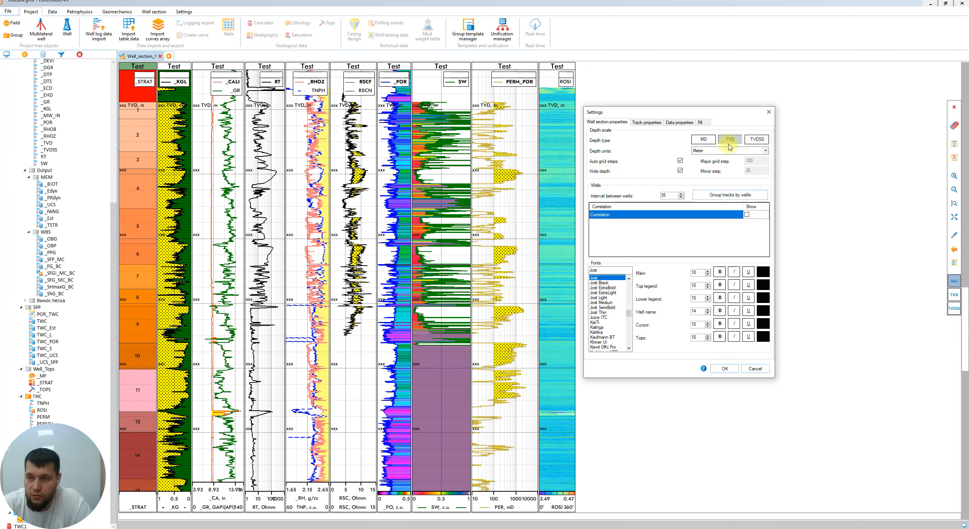
left_click(707, 141)
left_click(733, 141)
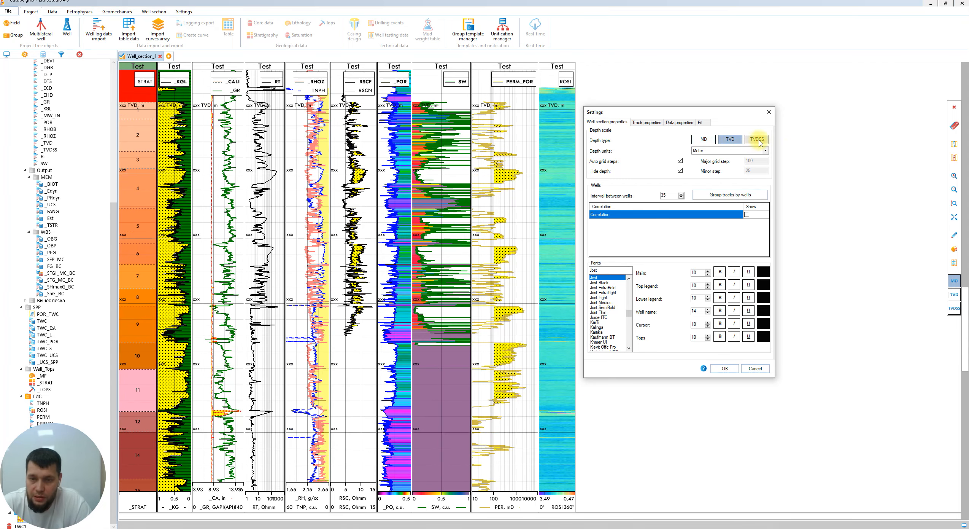
left_click(756, 140)
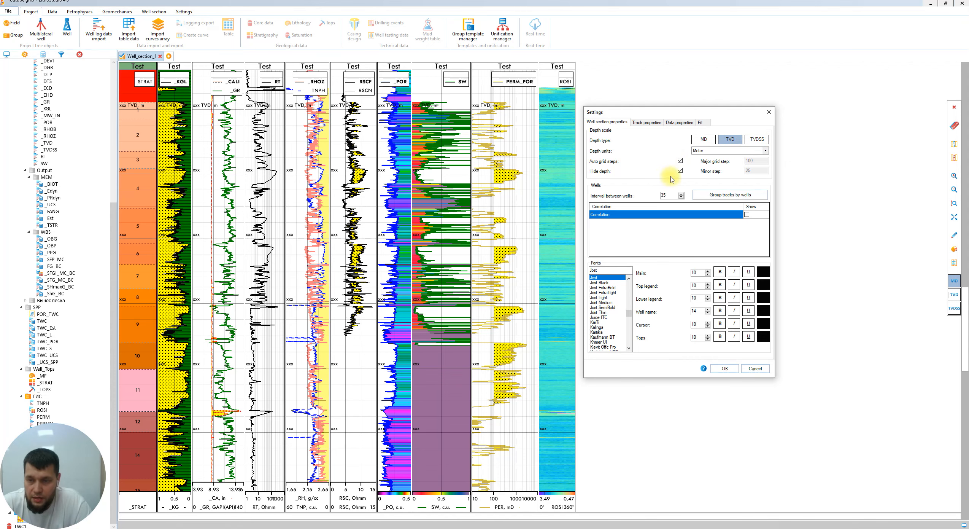
- Show the depth values on the well section and turn off automatic grid steps
left_click(680, 171)
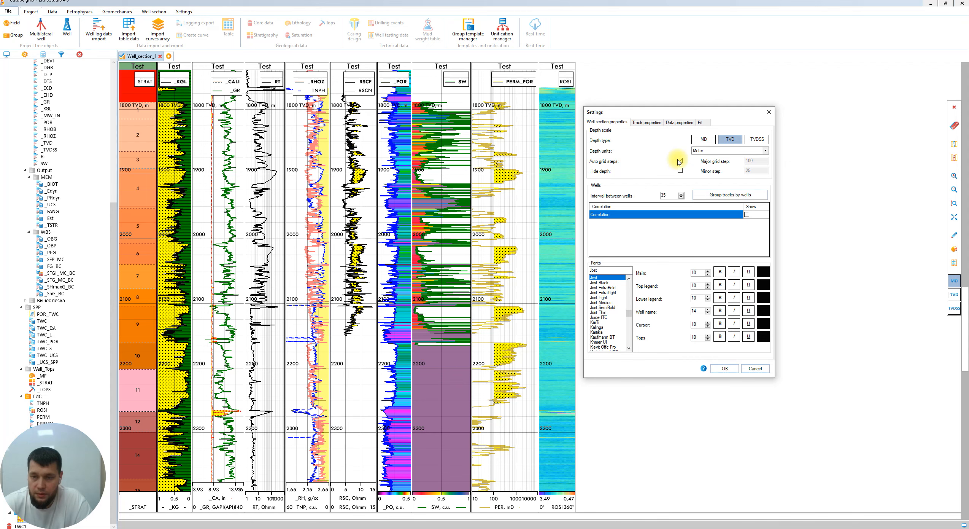
left_click(681, 161)
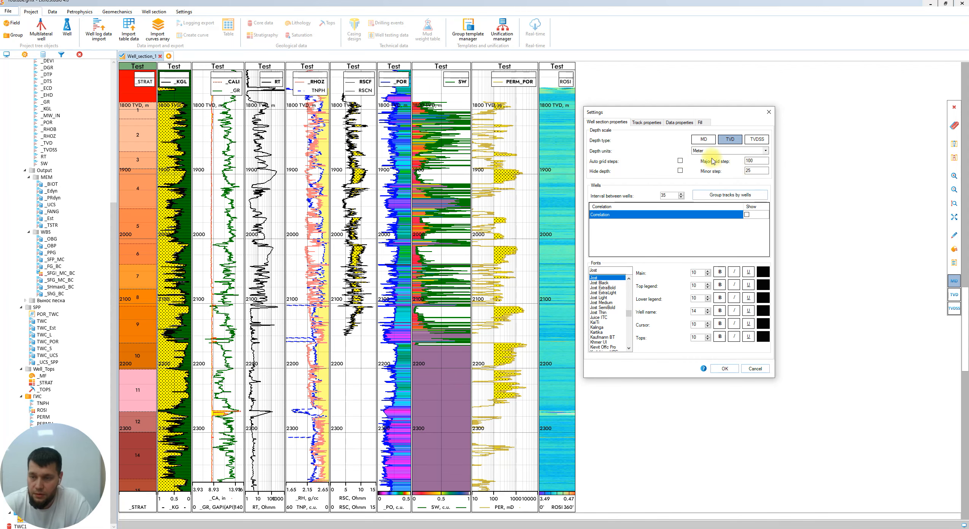
- Try major grid steps of 500 and 10, and return the major step to 100
left_click_drag(763, 160, 728, 163)
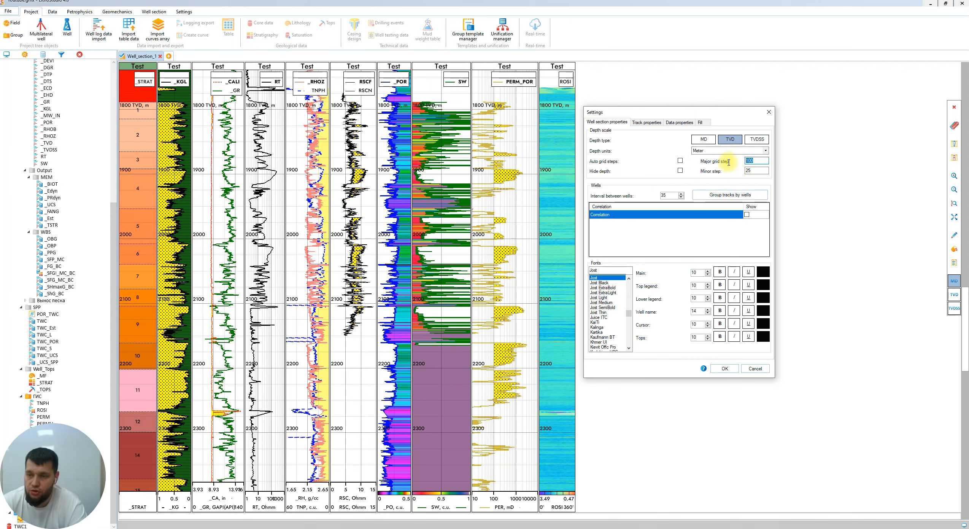
type("500")
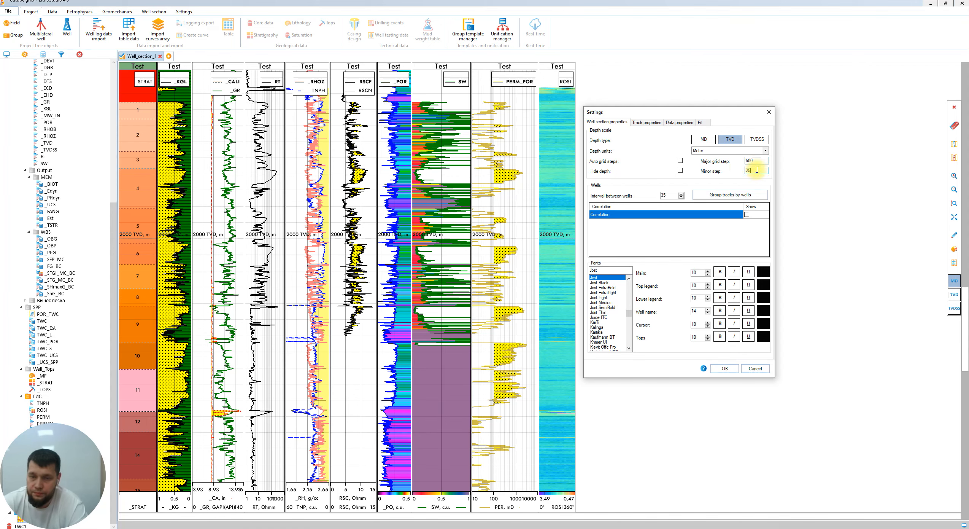
left_click_drag(762, 161, 681, 159)
type("10")
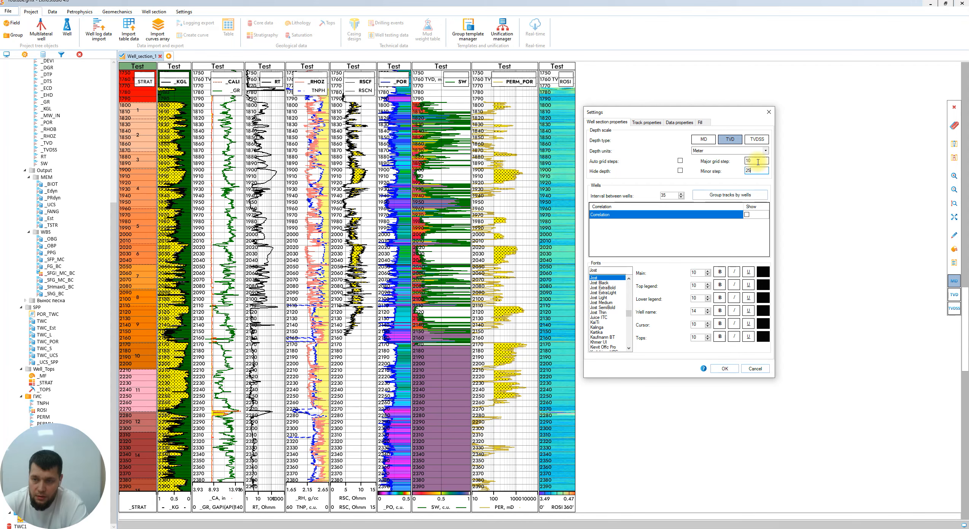
left_click(759, 160)
type("0")
left_click(755, 171)
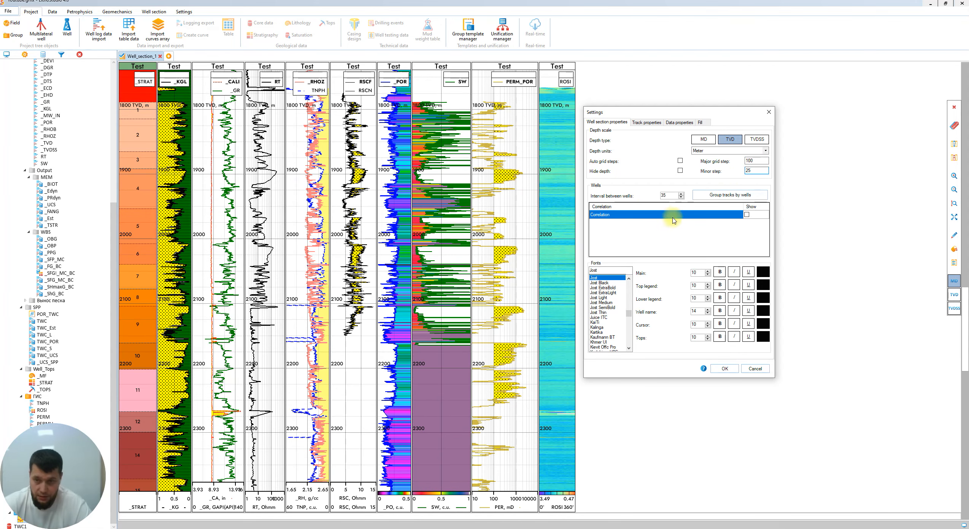
- Show the correlation lines on the well section and hide them again
left_click(747, 216)
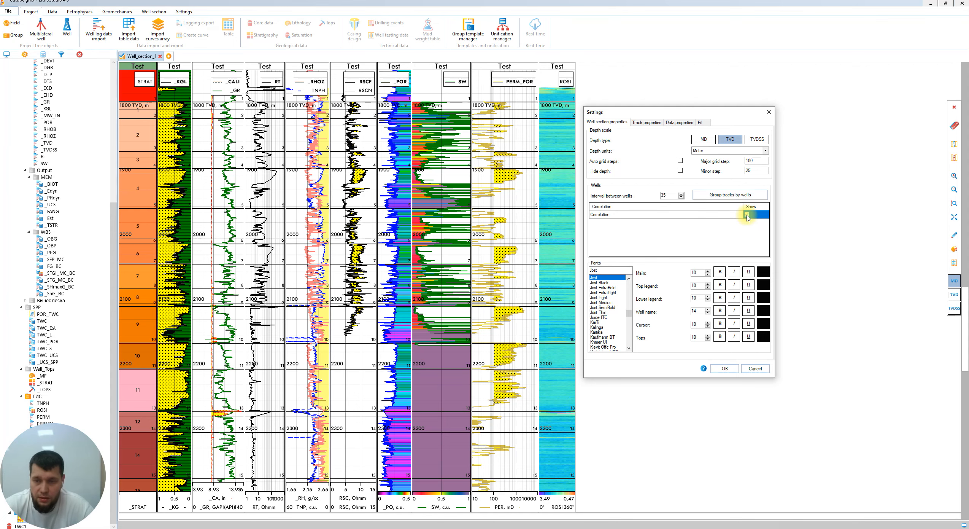
left_click(747, 215)
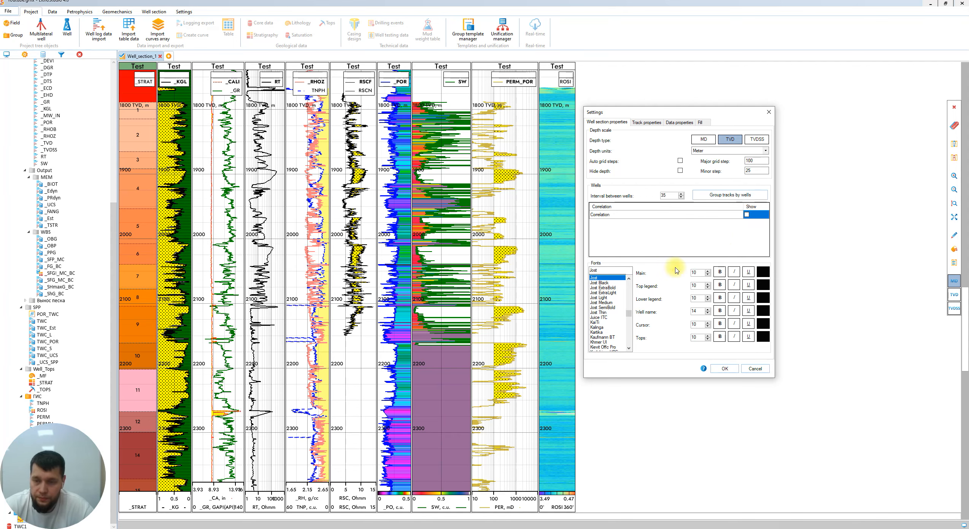
- Try several fonts for the well section, apply Microsoft JhengHei UI and accept the settings
left_click(601, 303)
left_click_drag(628, 314, 626, 320)
left_click(609, 326)
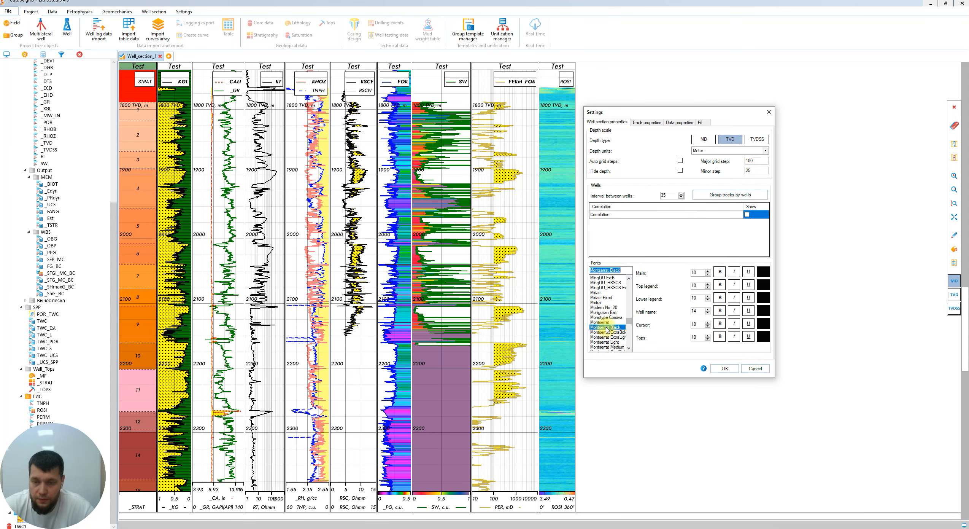
scroll(607, 327, "down", 2)
scroll(608, 328, "up", 3)
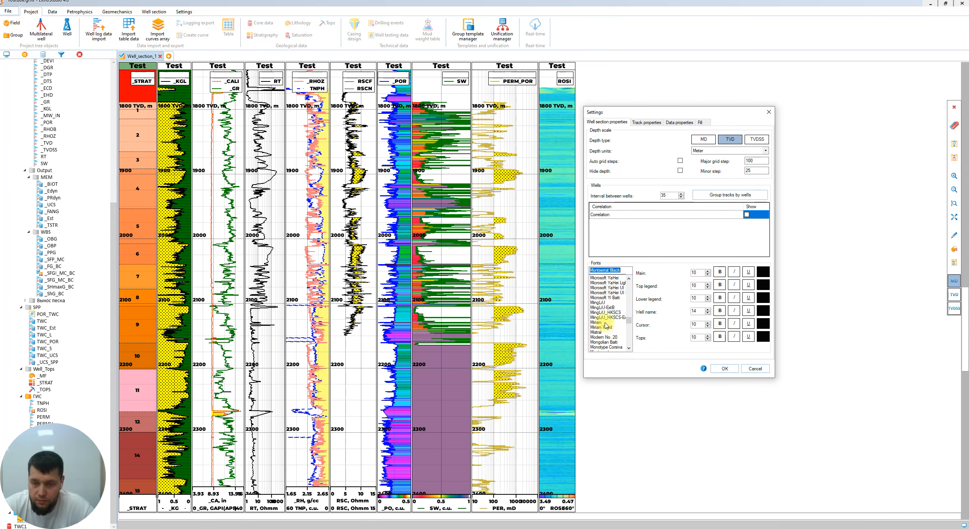
scroll(607, 325, "up", 3)
left_click(609, 312)
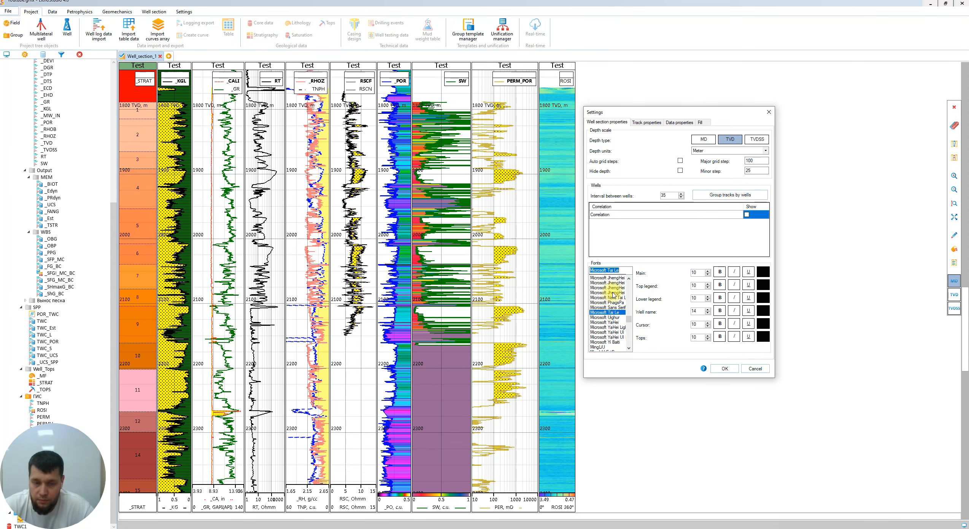
left_click(610, 287)
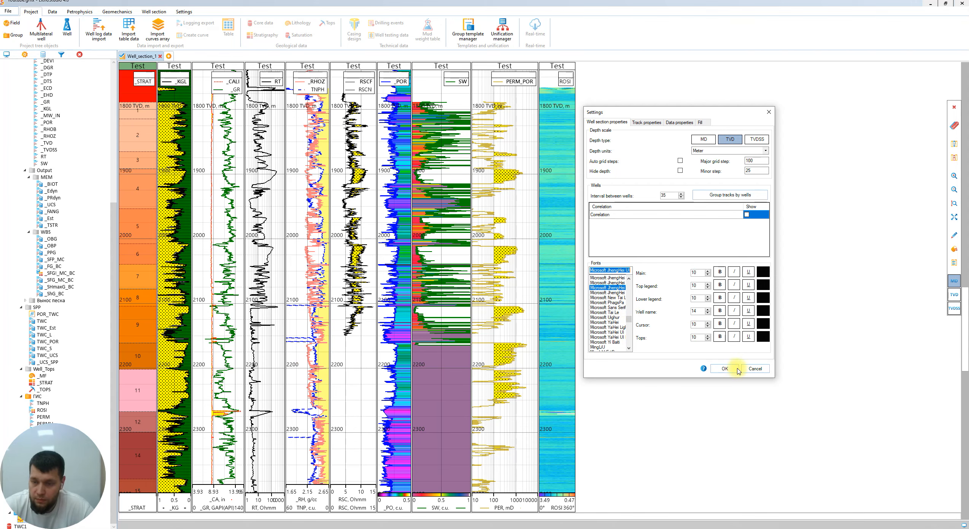
left_click(724, 368)
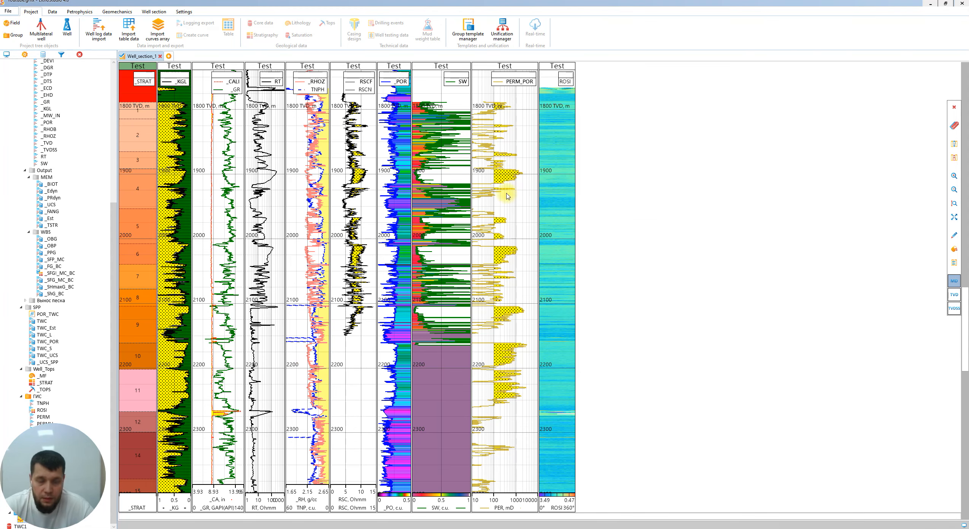
- Set the width of the _POR track (Track 7) to 114 in its track properties
right_click(395, 168)
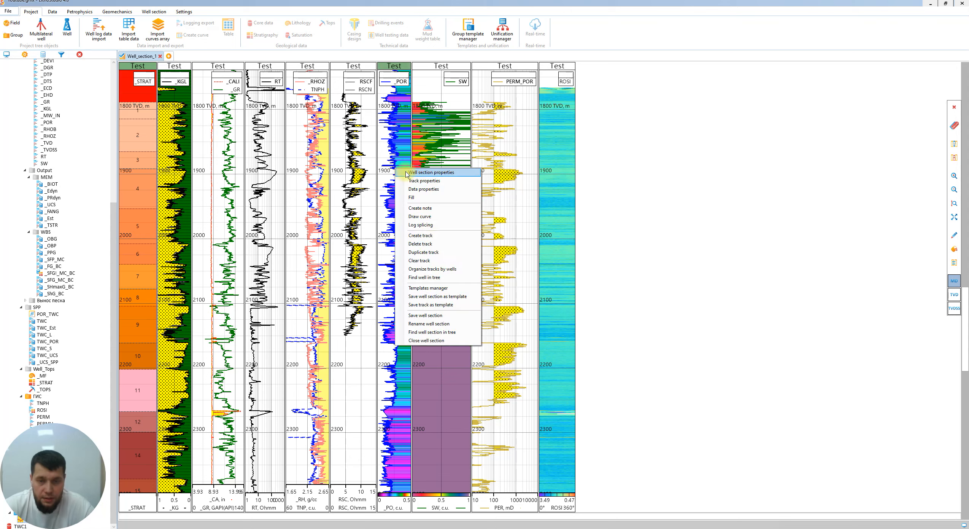
left_click(439, 181)
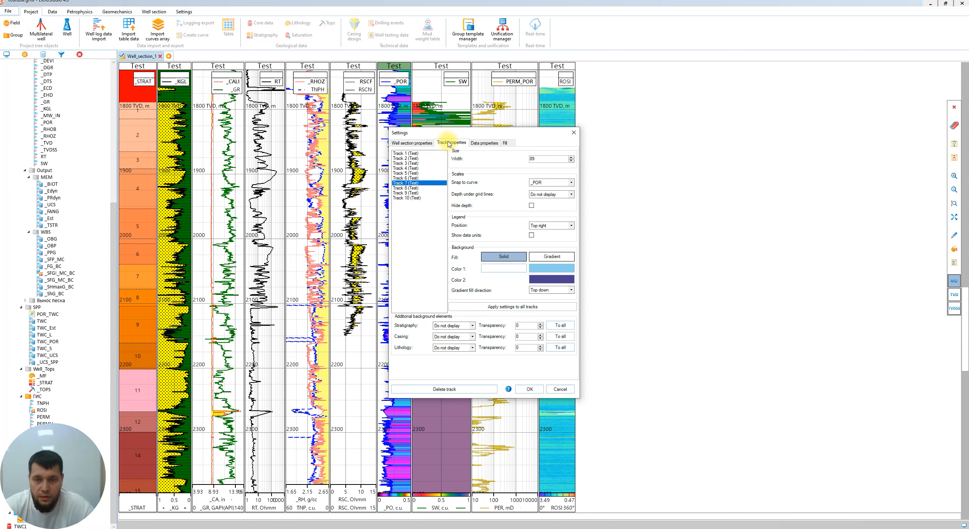
left_click(409, 143)
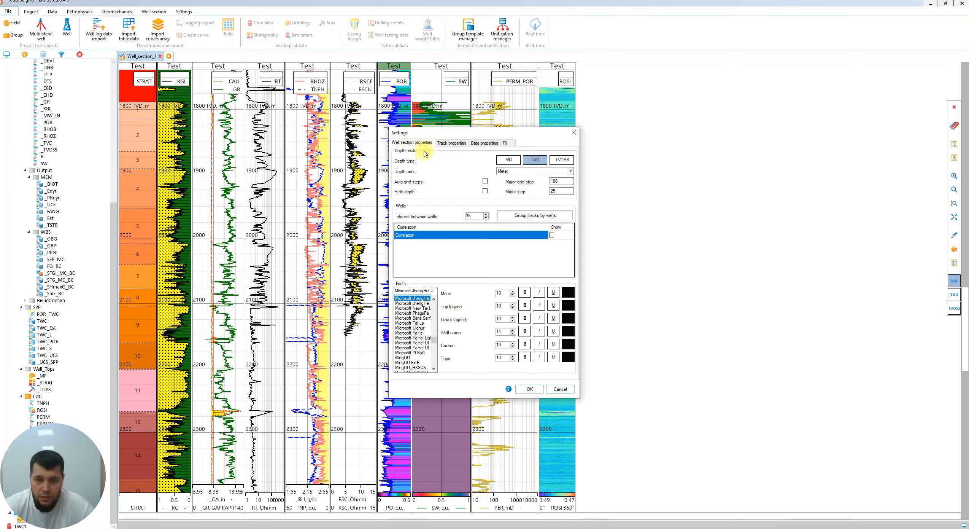
left_click(451, 142)
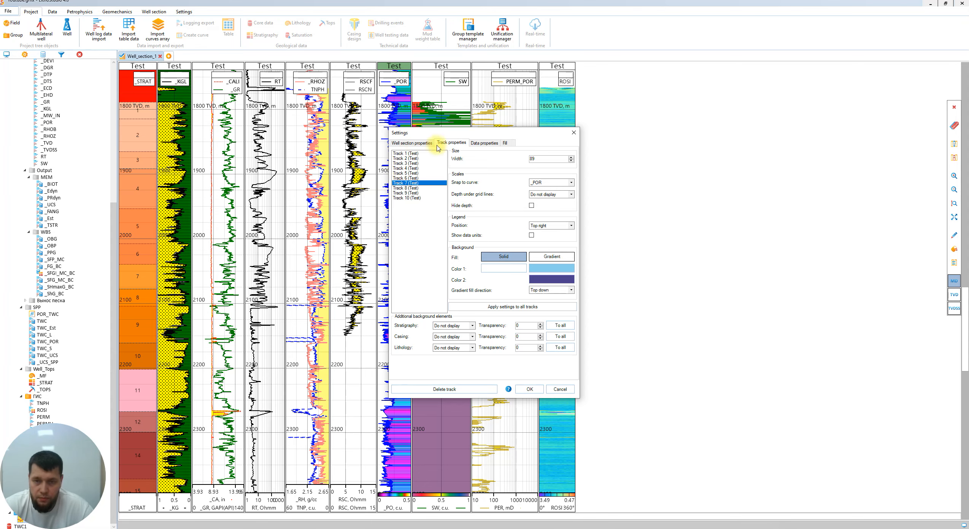
left_click_drag(493, 137, 582, 124)
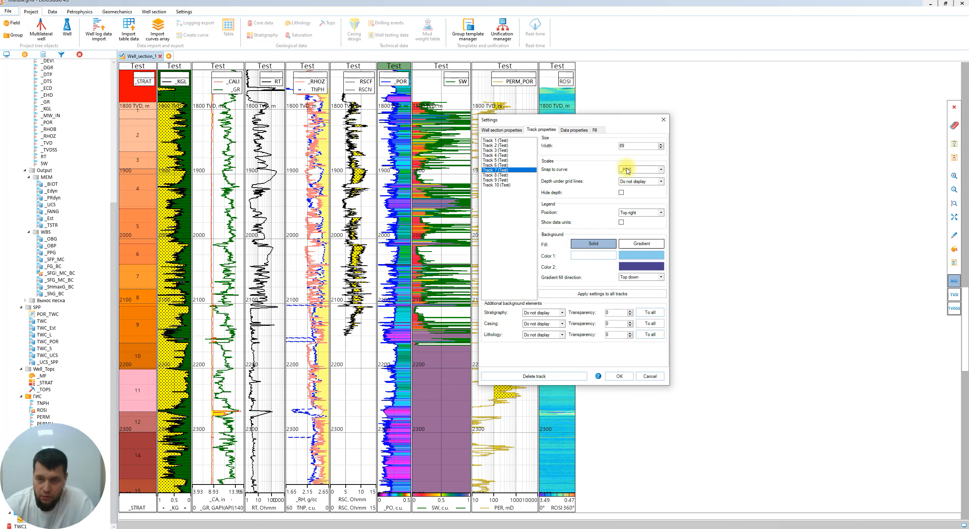
left_click_drag(566, 119, 686, 118)
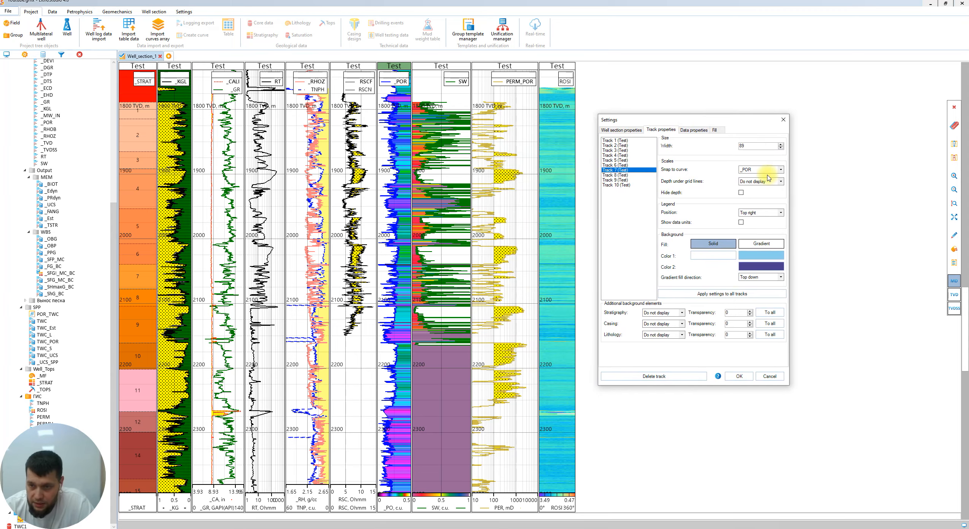
left_click(780, 144)
left_click(780, 144)
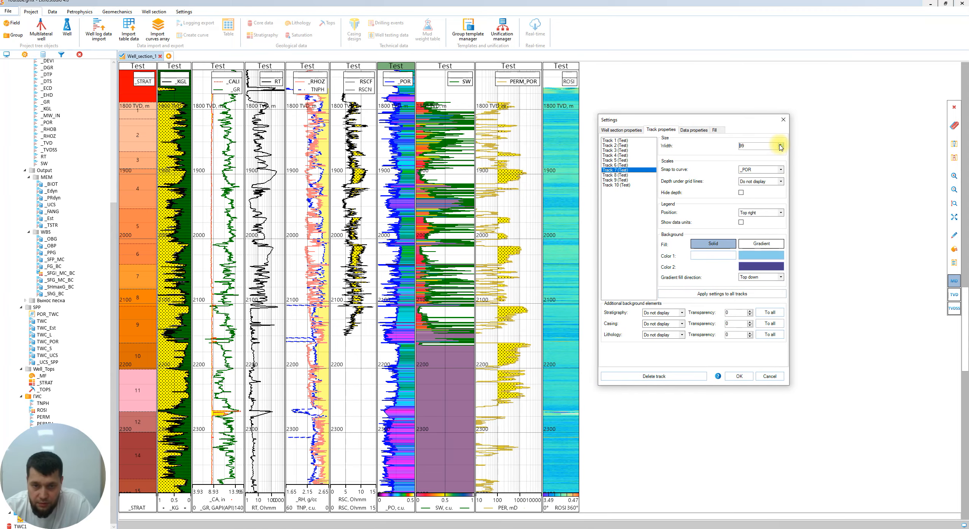
left_click_drag(779, 145, 780, 149)
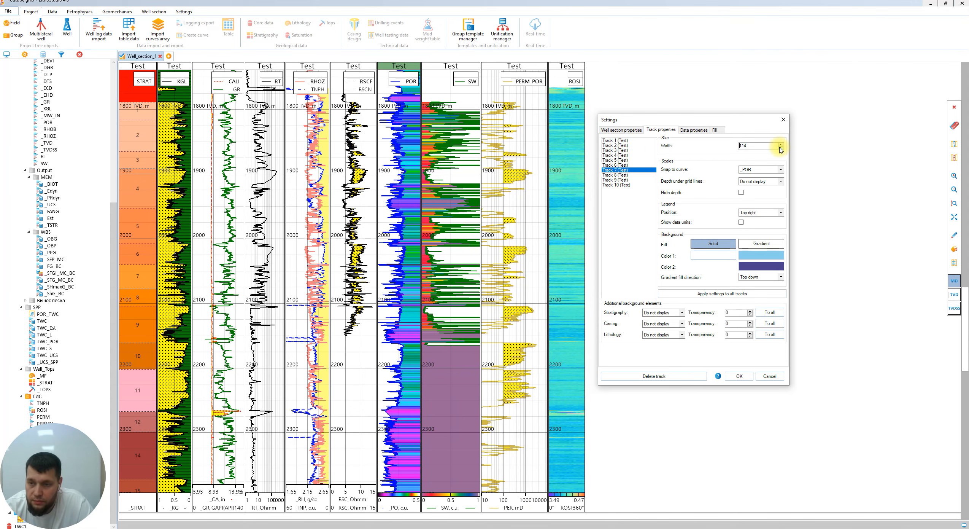
- Toggle hiding of the depth values on the _POR track on and off, leaving them shown
left_click(743, 193)
left_click(742, 192)
left_click(742, 192)
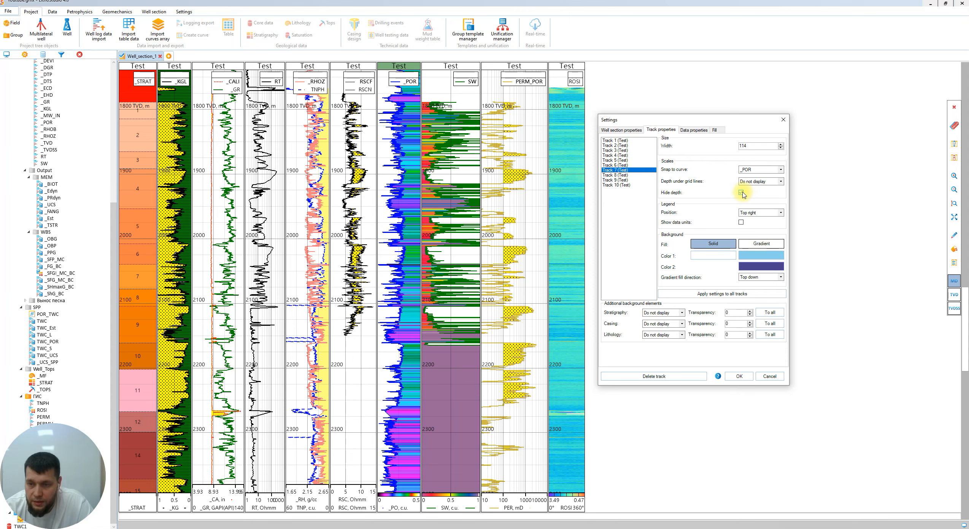
left_click(742, 193)
left_click(742, 192)
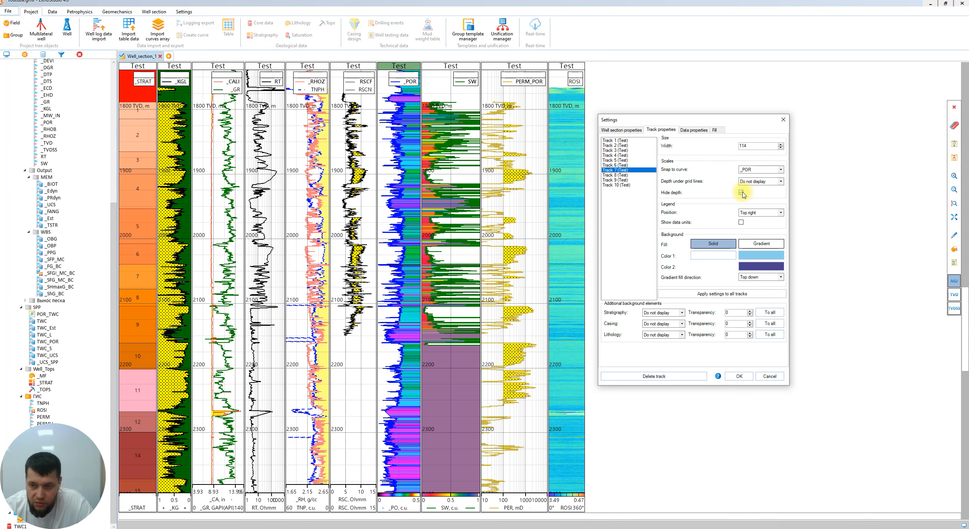
left_click(742, 192)
left_click(742, 192)
left_click(742, 193)
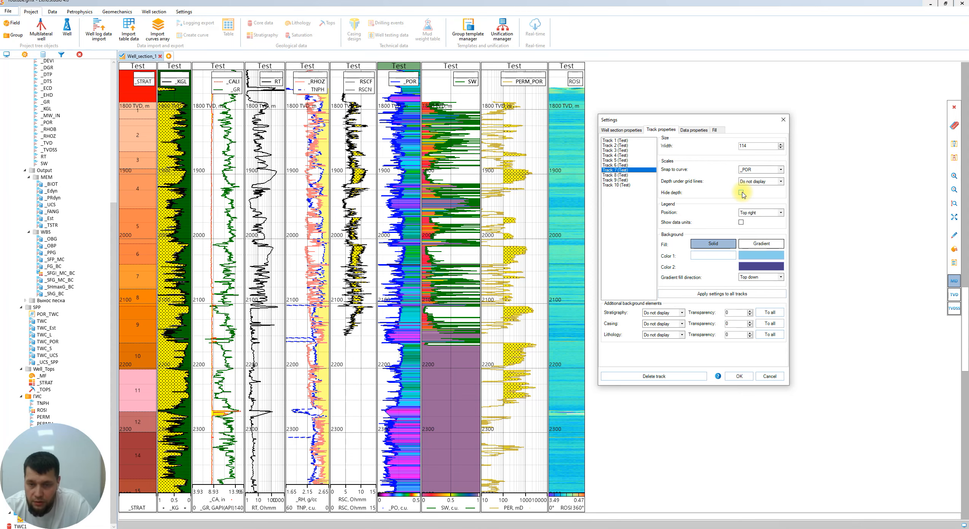
- Try MD, TVD and TVDSS as the depth under the _POR track's grid lines, and return the option to Do not display
left_click(760, 185)
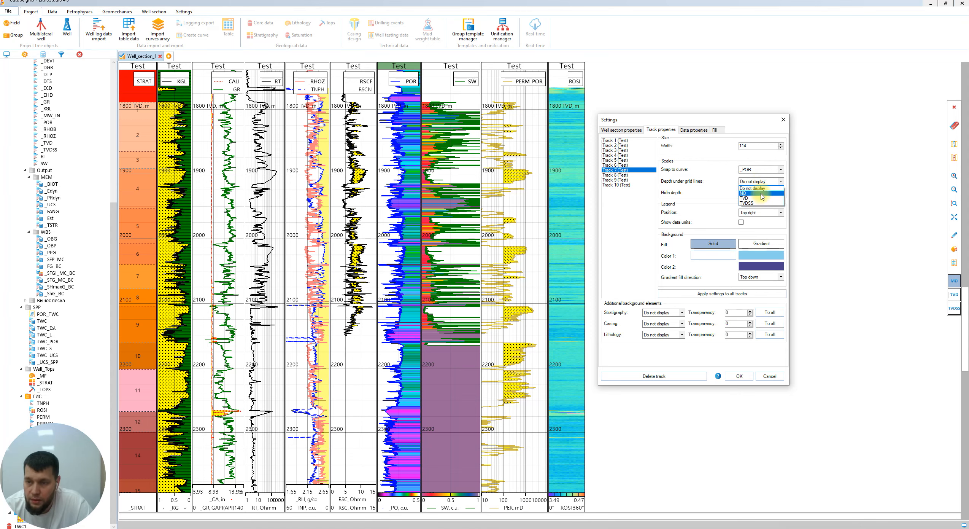
left_click(761, 197)
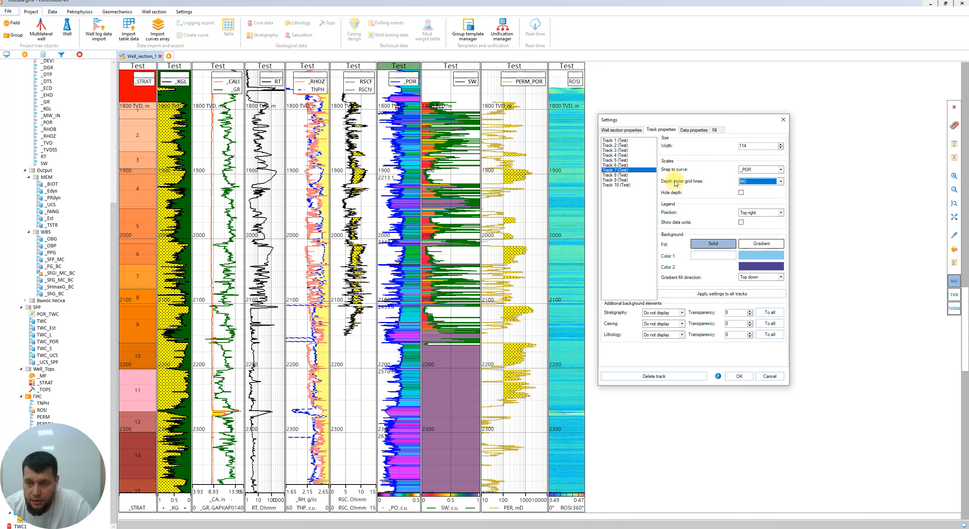
left_click(755, 181)
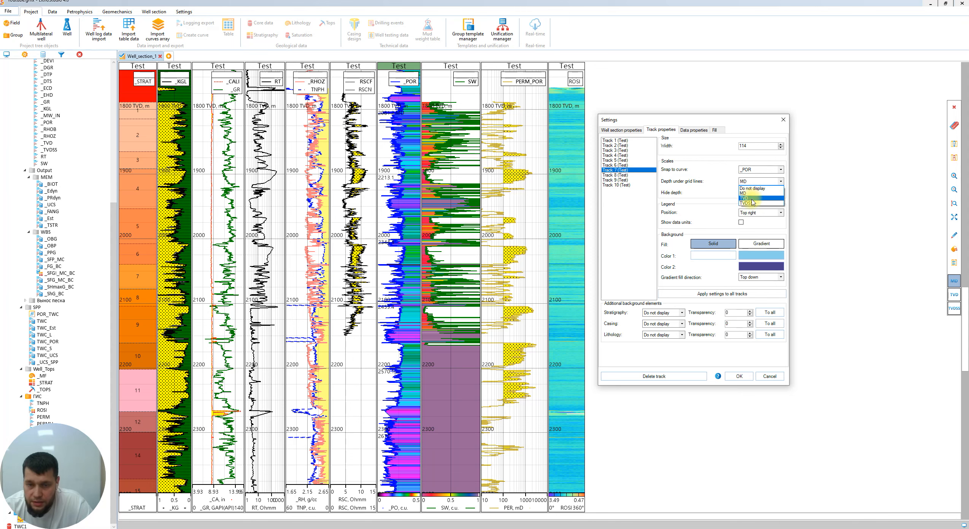
left_click(752, 199)
left_click(752, 183)
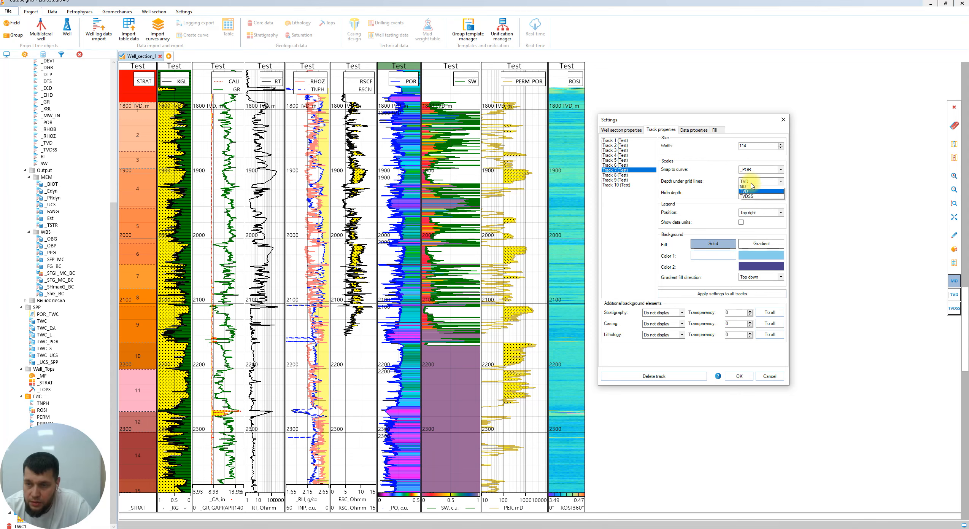
left_click(754, 203)
left_click(755, 181)
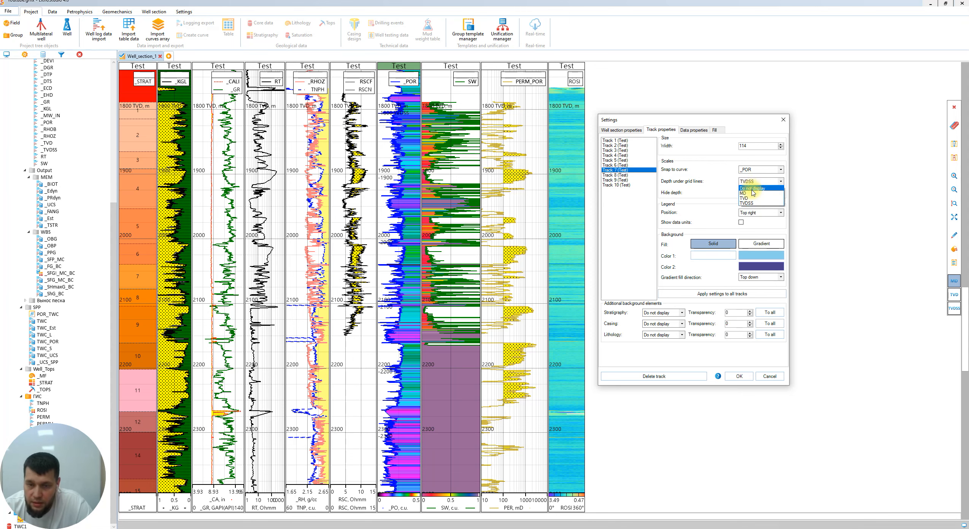
left_click(752, 187)
left_click(753, 181)
left_click(743, 193)
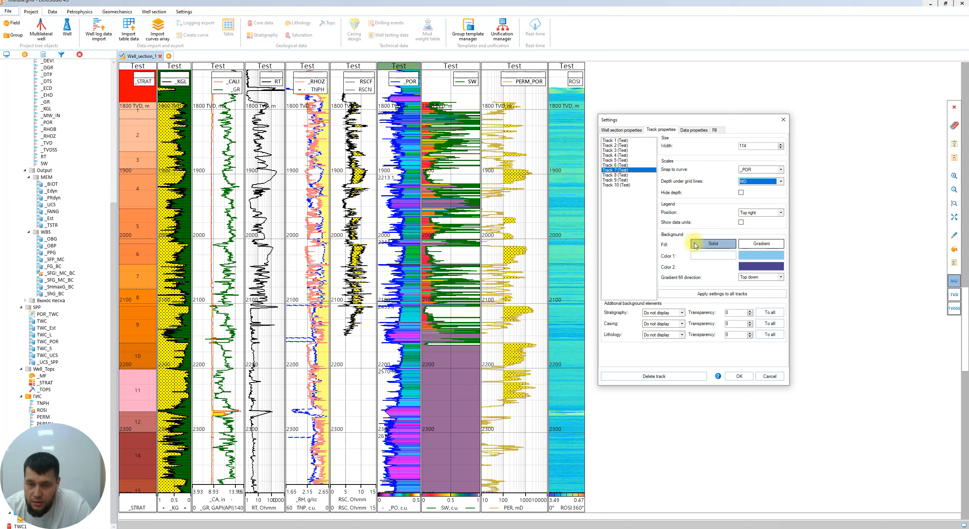
left_click(759, 182)
left_click(754, 188)
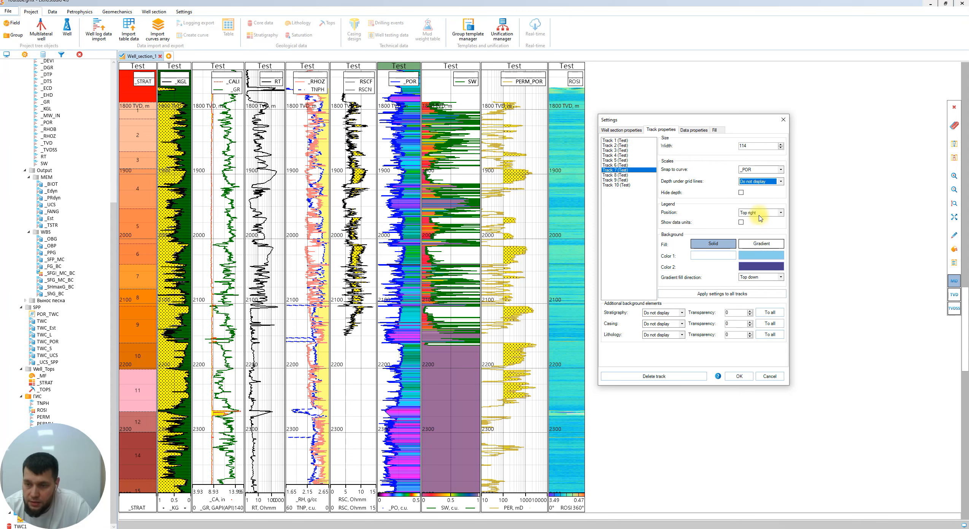
- Try the _POR track's legend position as Top left, Top right and Bottom left, and set it to Bottom right
left_click(759, 214)
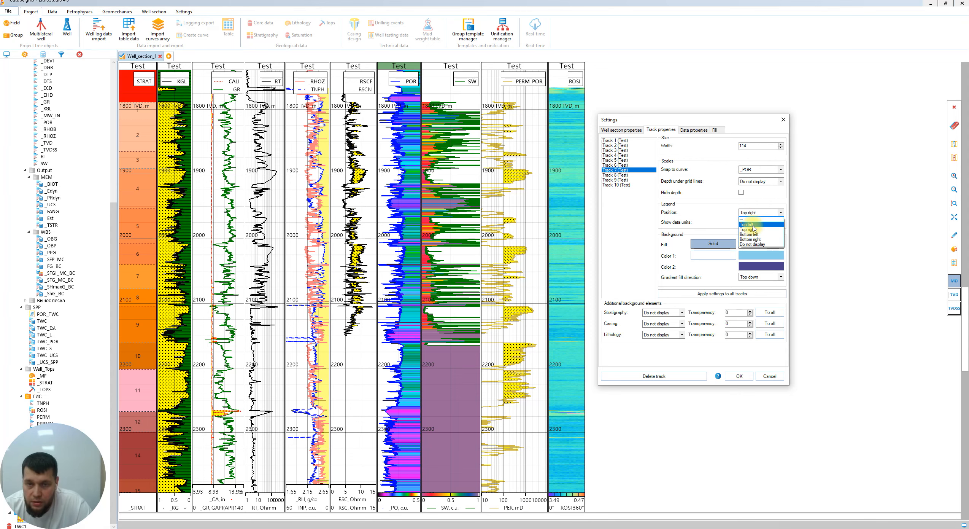
left_click(754, 224)
left_click(755, 213)
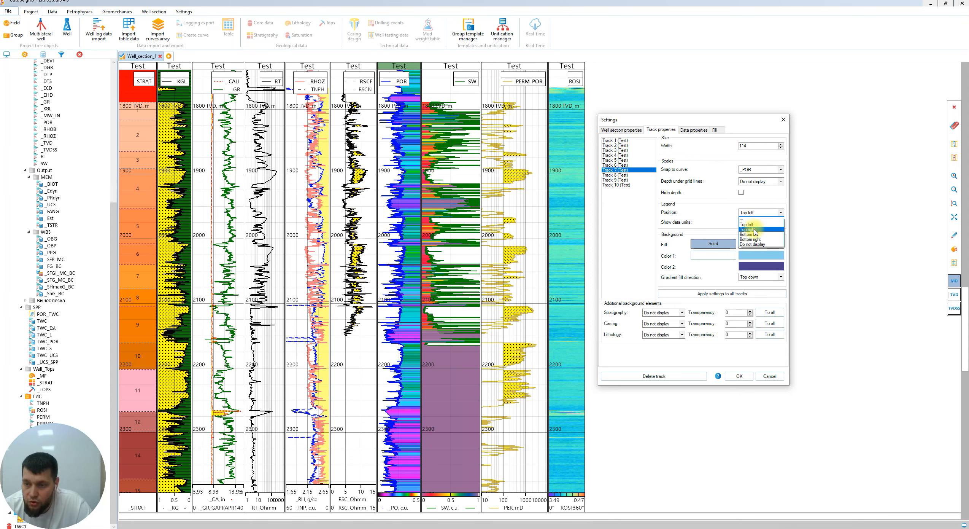
left_click(754, 230)
left_click(757, 212)
left_click(755, 234)
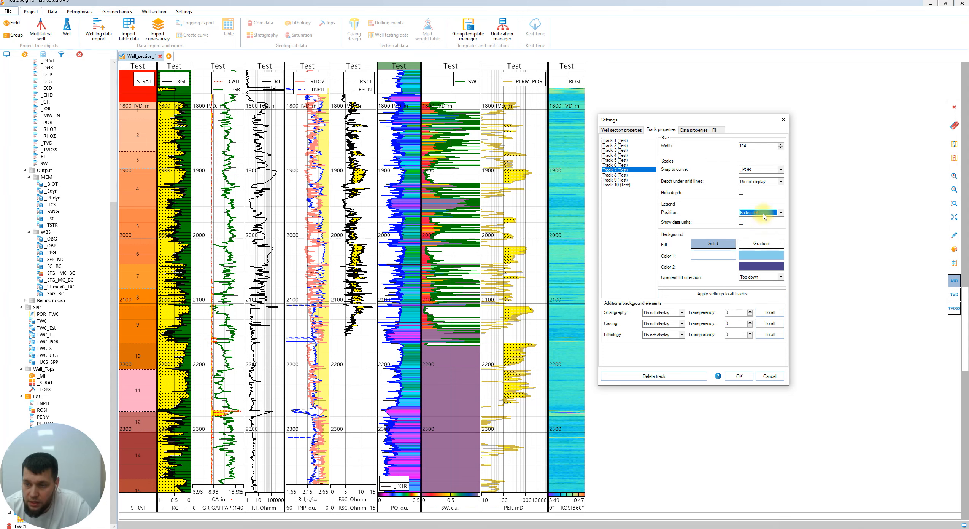
left_click(762, 213)
left_click(757, 240)
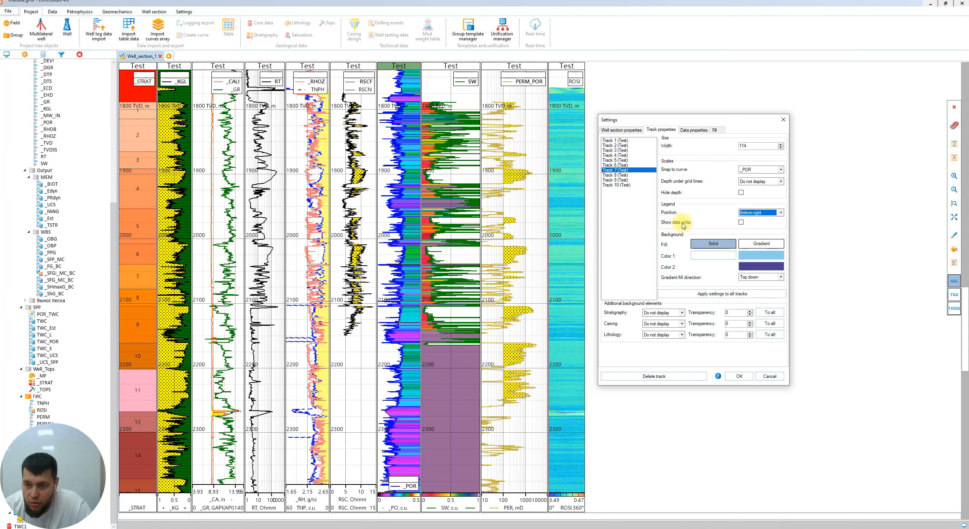
- Toggle the legend's data units and a gradient background on the _POR track, leaving the units off and the fill solid
left_click(741, 223)
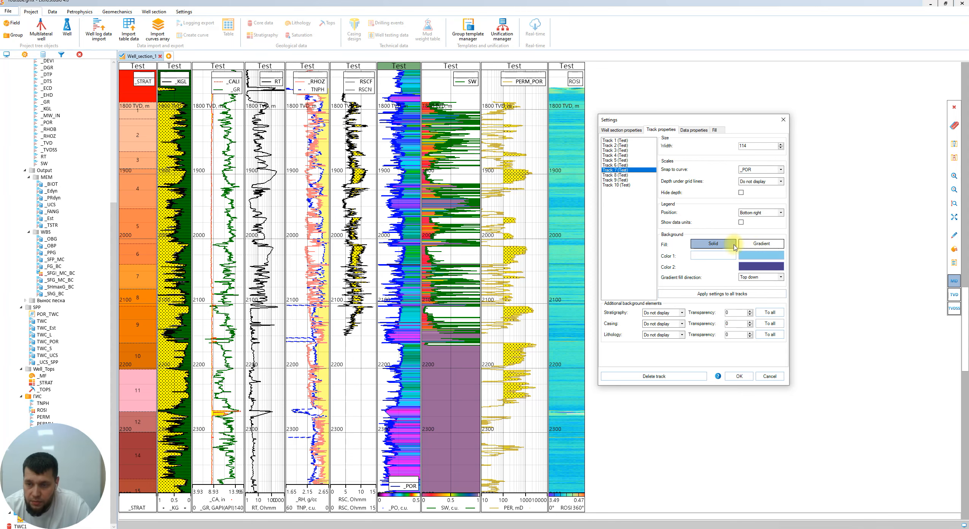
left_click(751, 246)
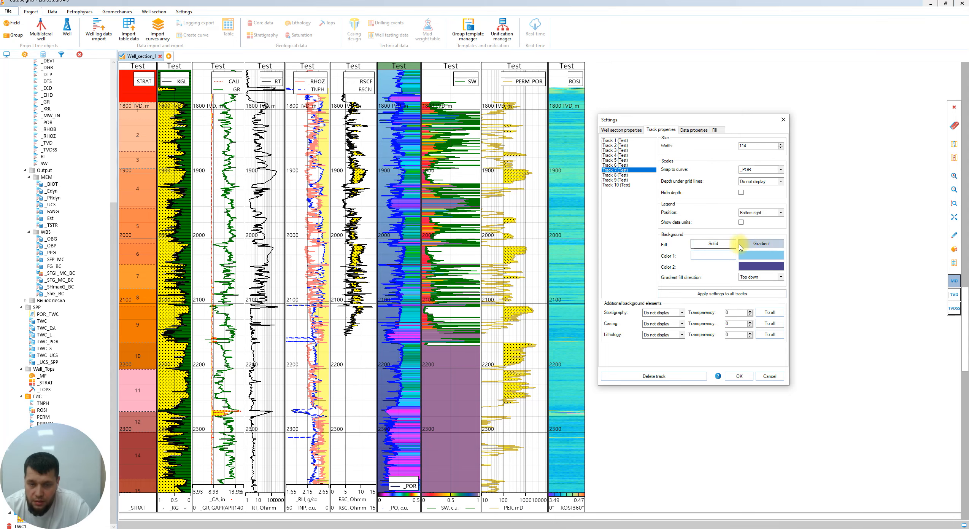
left_click(714, 244)
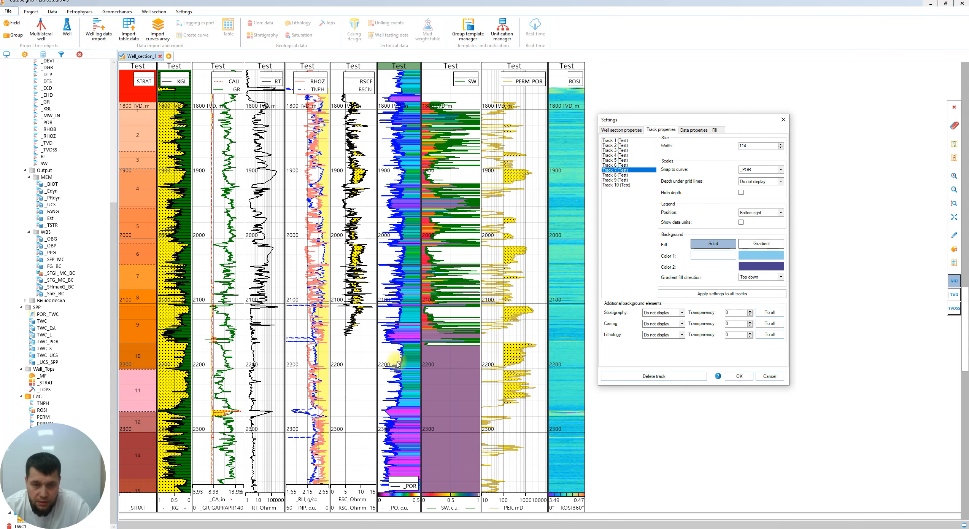
- Give the RSCF track (Track 6) a gradient background with pink as the first colour and bright green as the second
left_click(626, 166)
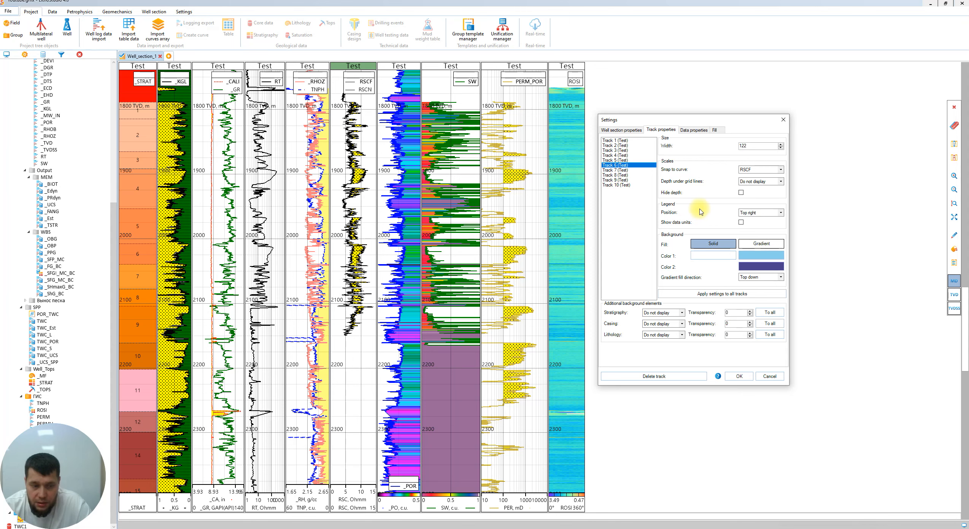
left_click(759, 244)
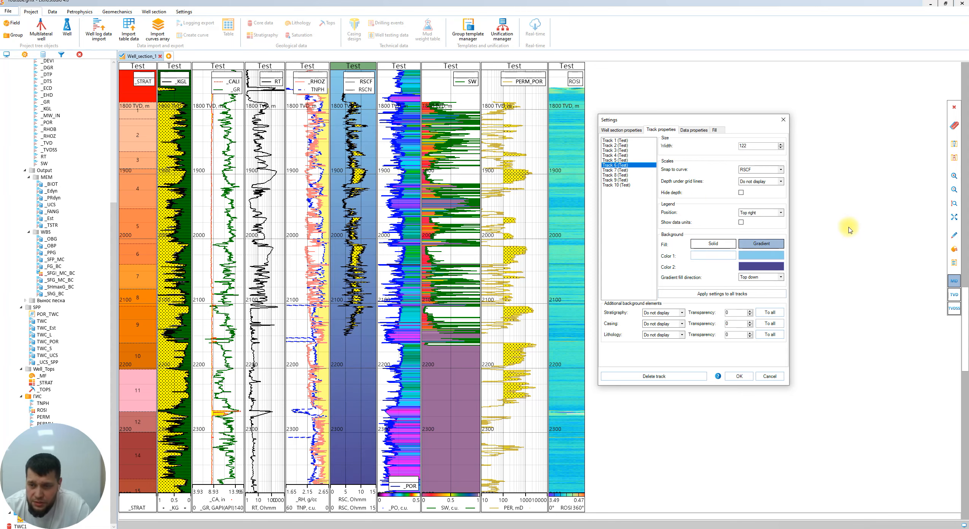
left_click(761, 256)
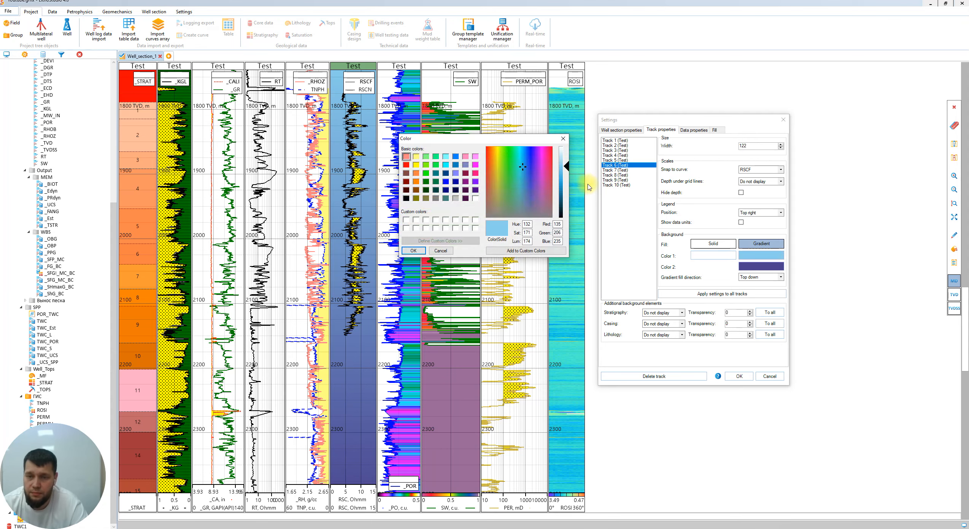
left_click(475, 157)
left_click(475, 157)
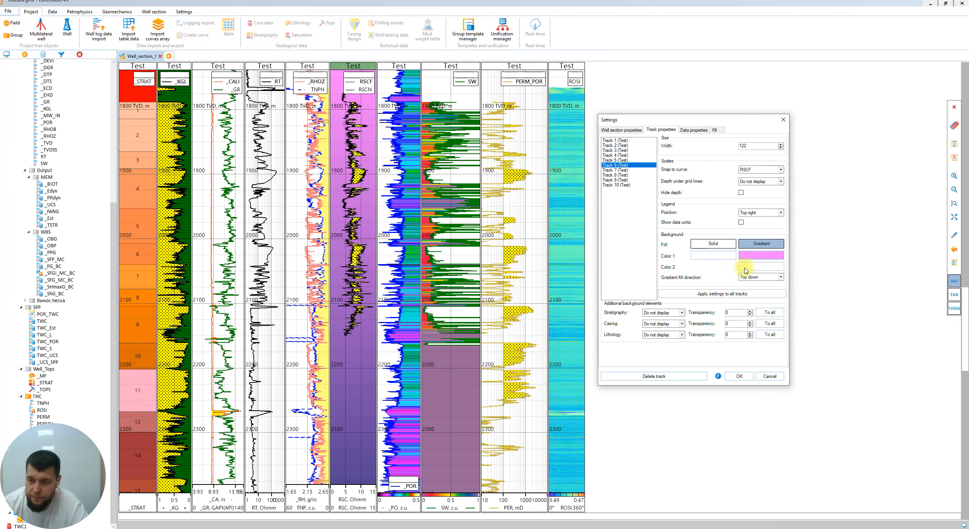
left_click(746, 269)
left_click(426, 173)
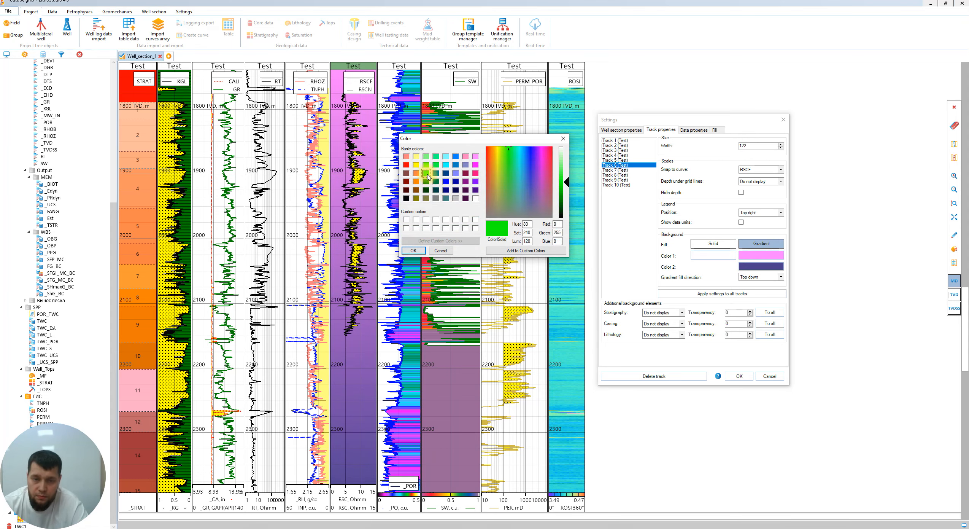
left_click(413, 250)
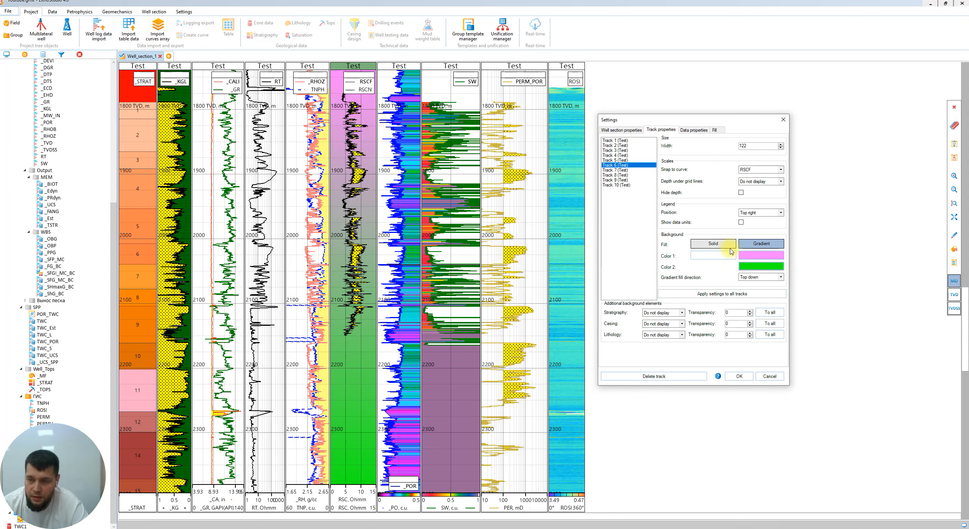
- Switch the RSCF track to a solid background, try dark purple and black as its colour, and return it to white
left_click(707, 256)
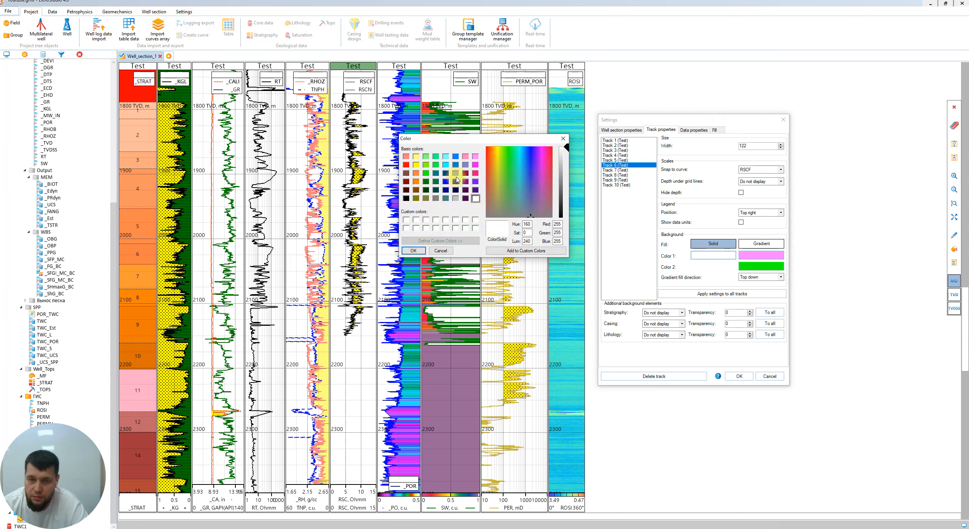
double_click(475, 189)
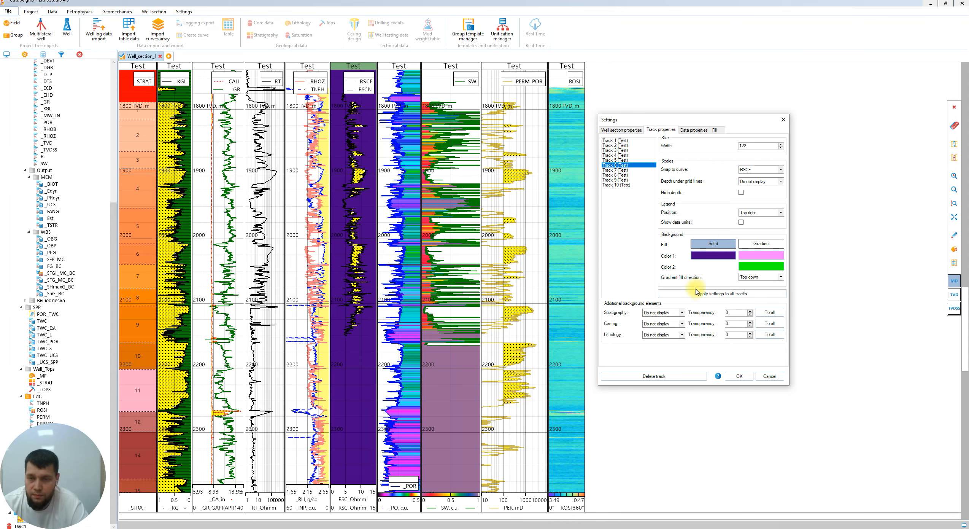
left_click(713, 255)
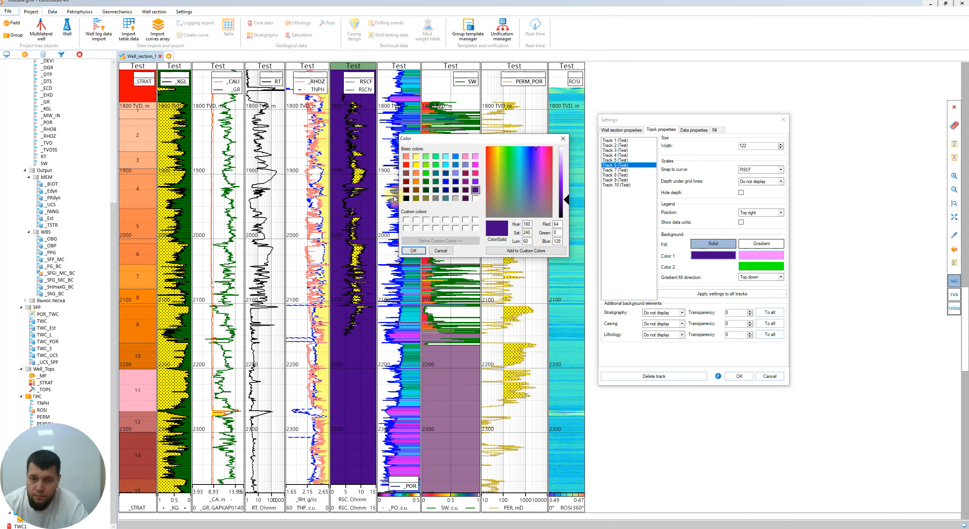
left_click(405, 199)
left_click(413, 250)
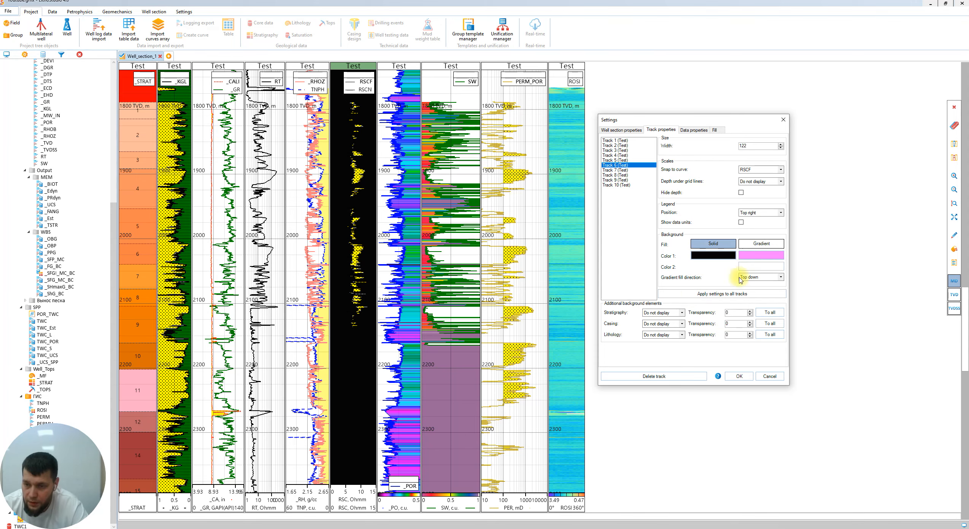
left_click(708, 255)
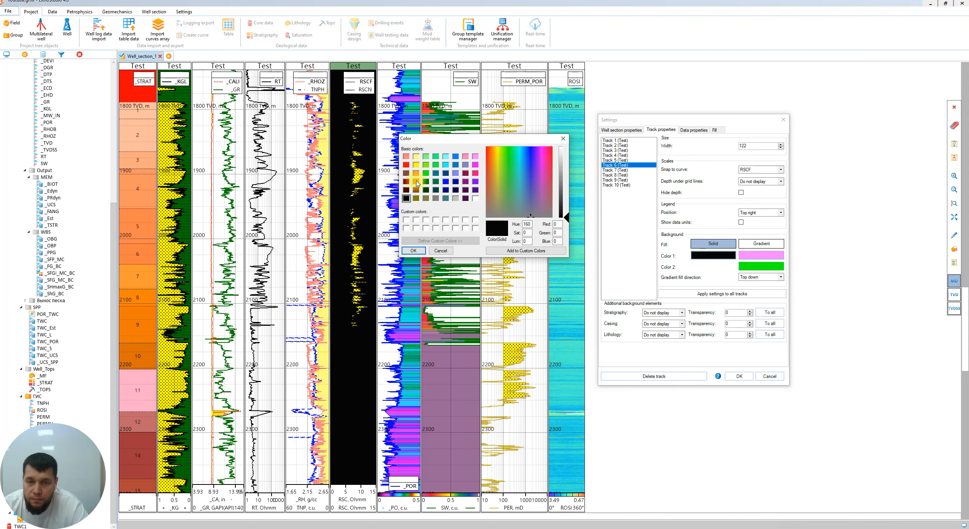
left_click(406, 220)
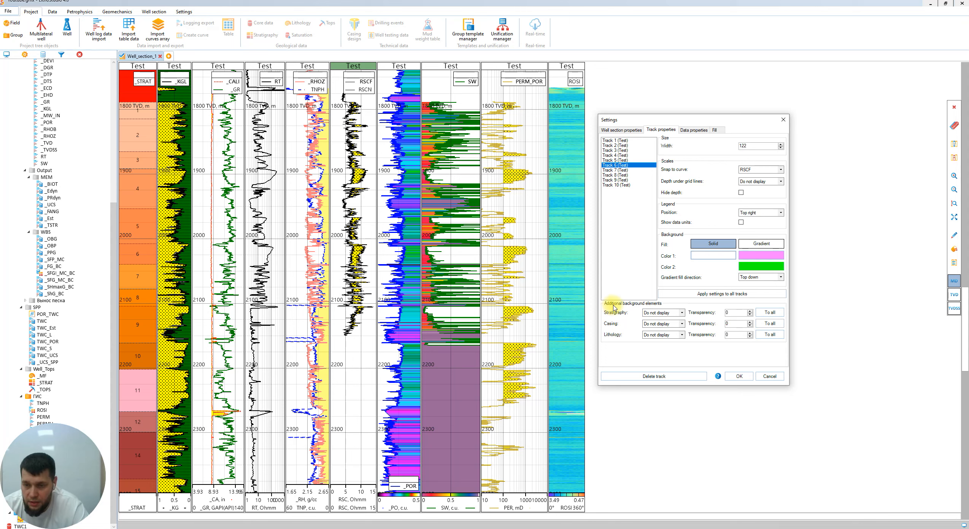
- Display the Test - _STRAT stratigraphy as an additional background element on the RSCF track
left_click(664, 312)
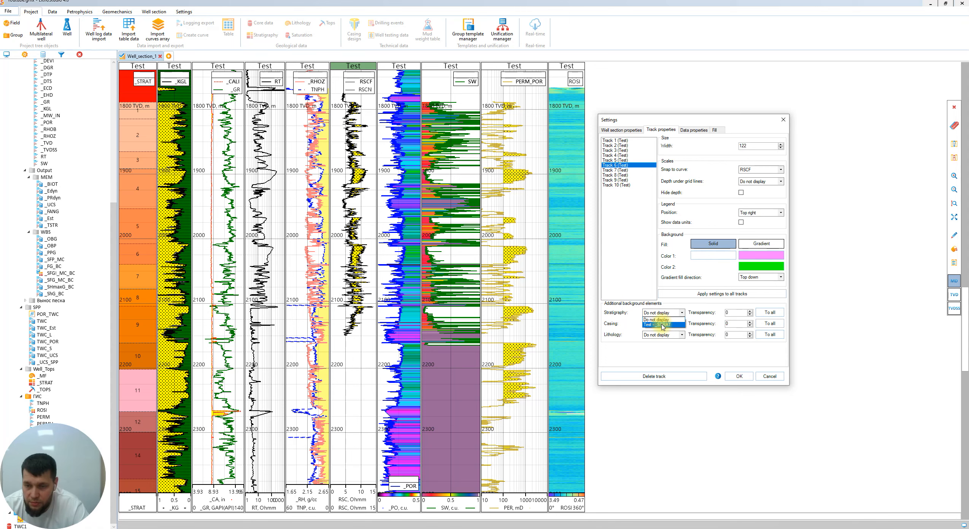
left_click(662, 324)
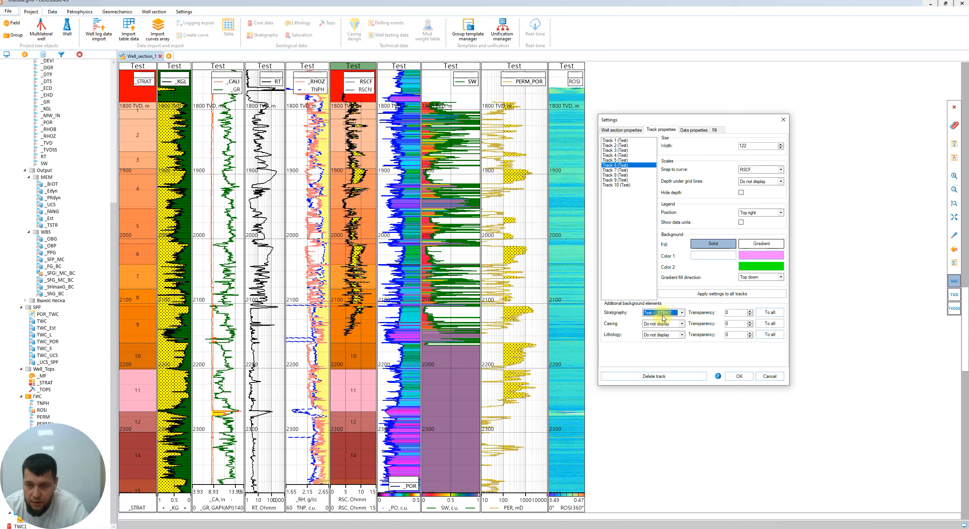
left_click(659, 313)
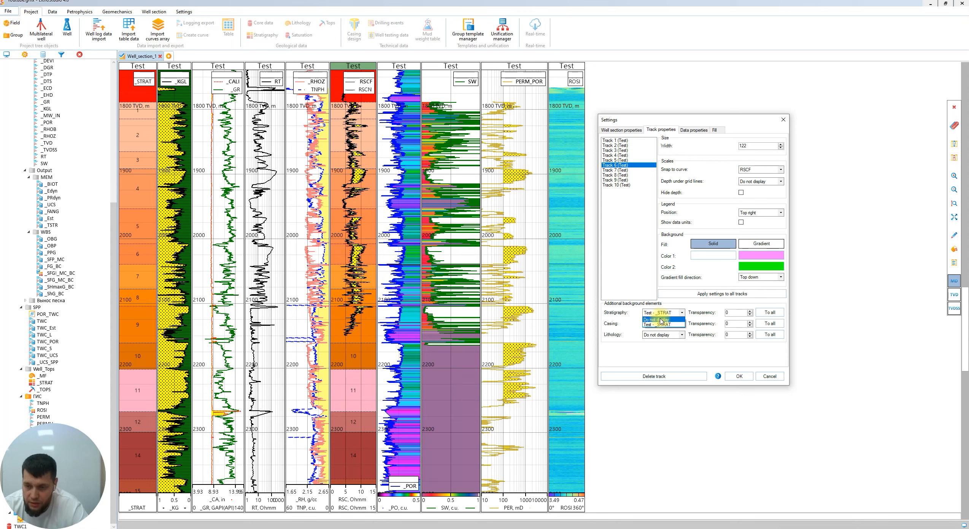
left_click(738, 318)
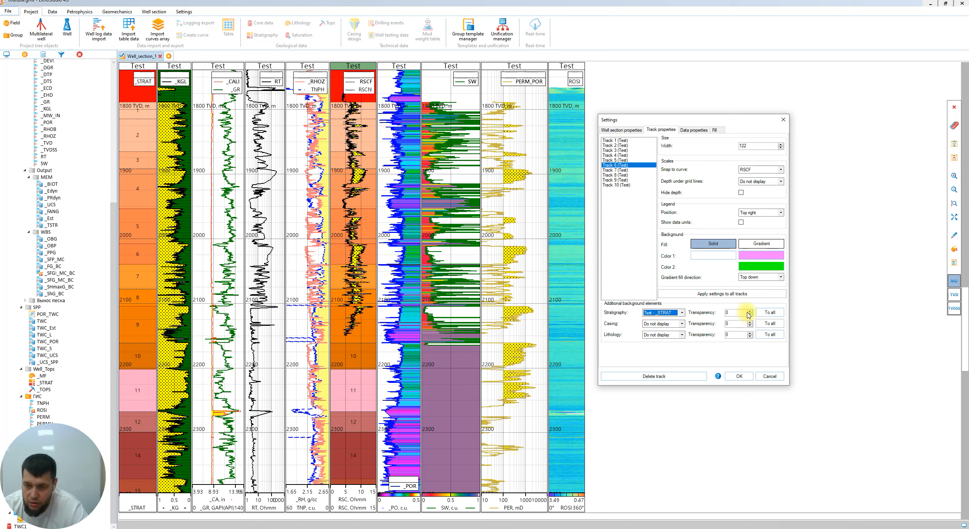
- Raise the transparency of the RSCF track's stratigraphy background to 100 and accept the settings
left_click(748, 311)
left_click(749, 310)
left_click(748, 310)
left_click(748, 310)
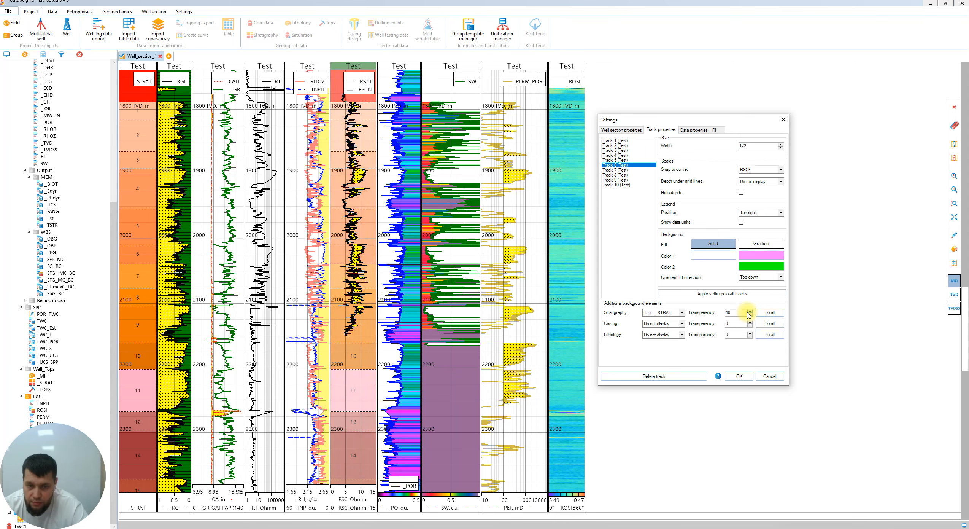
left_click(749, 311)
left_click(749, 311)
left_click(749, 311)
left_click(749, 310)
left_click(749, 311)
left_click(749, 311)
left_click(666, 315)
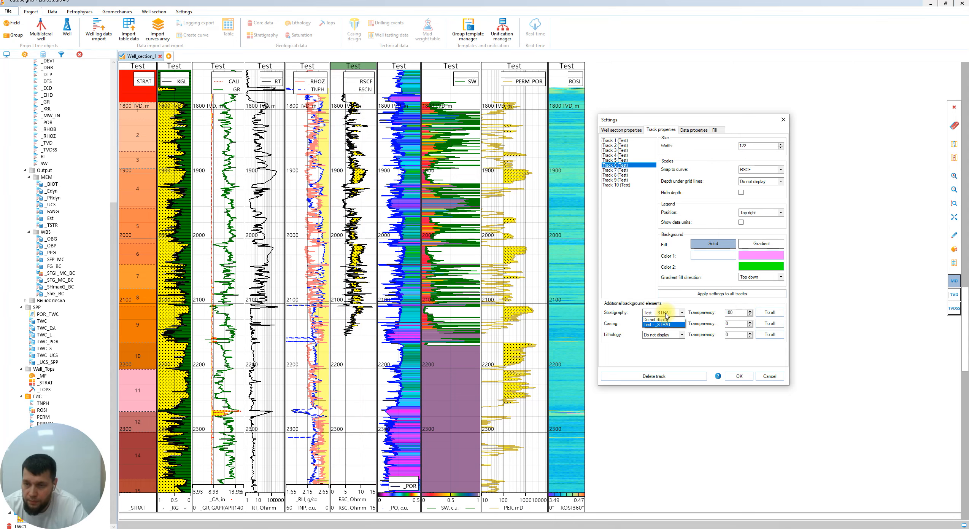
left_click(666, 315)
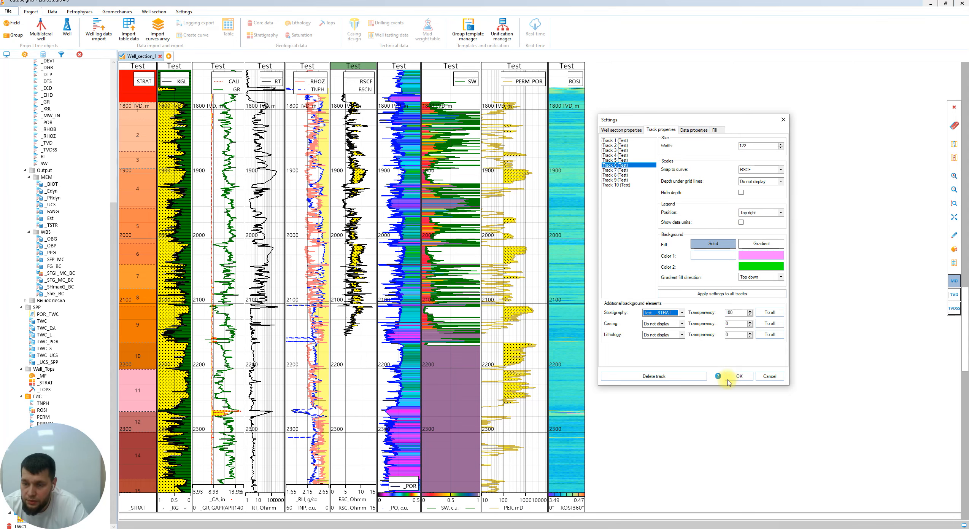
left_click(739, 376)
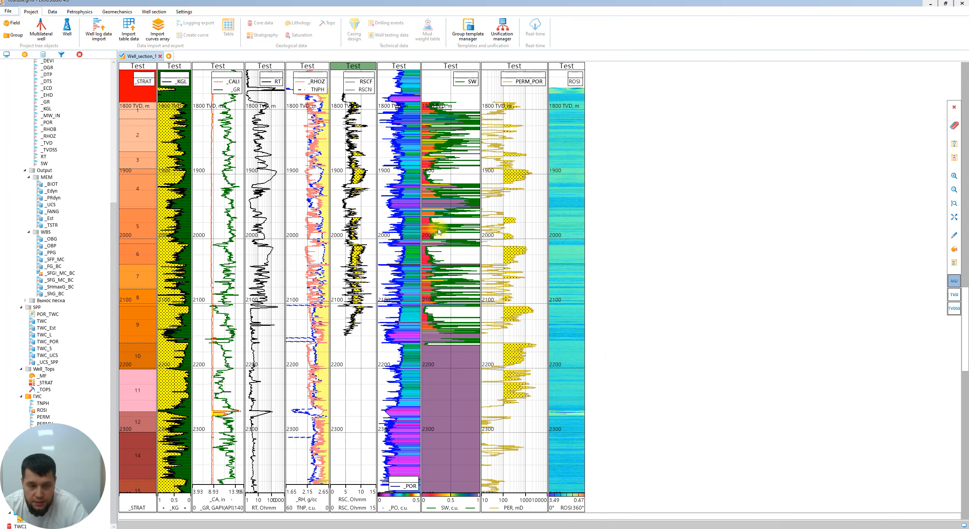
- Try the Symbols and Lines and symbols types for the _POR curve in its data properties, return it to Lines and accept
right_click(408, 191)
left_click(459, 214)
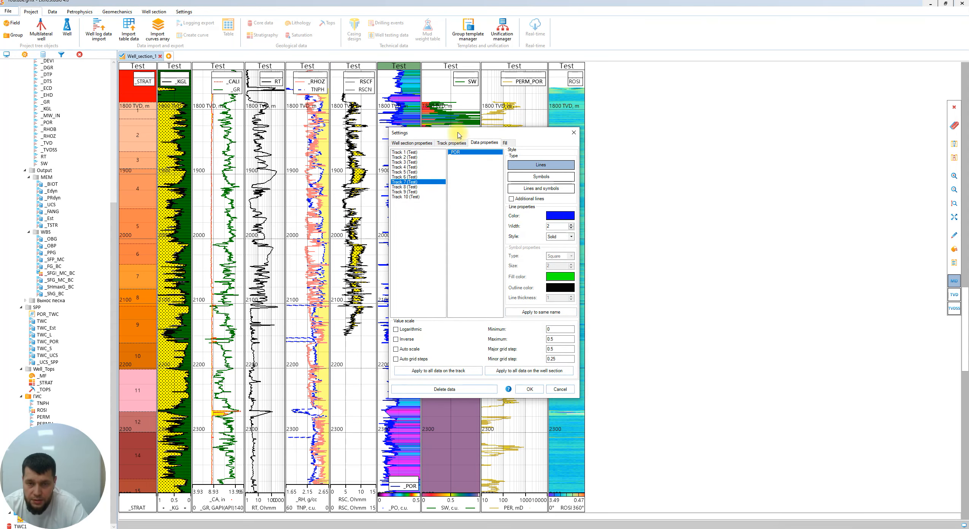
left_click_drag(458, 133, 704, 131)
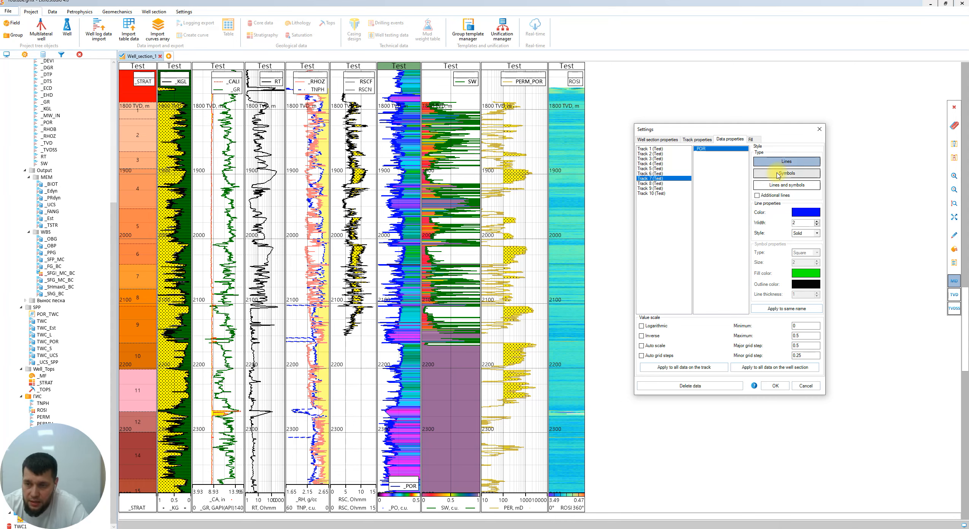
left_click(778, 174)
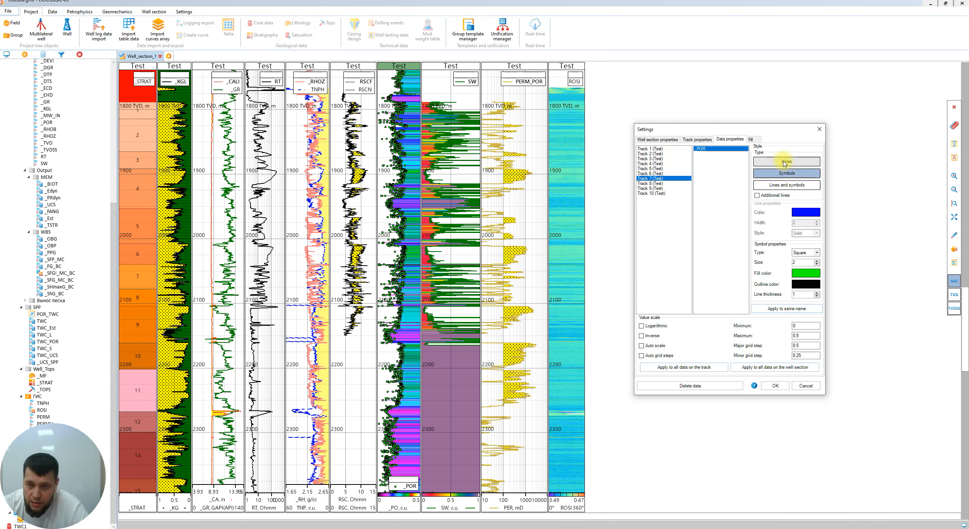
left_click(773, 186)
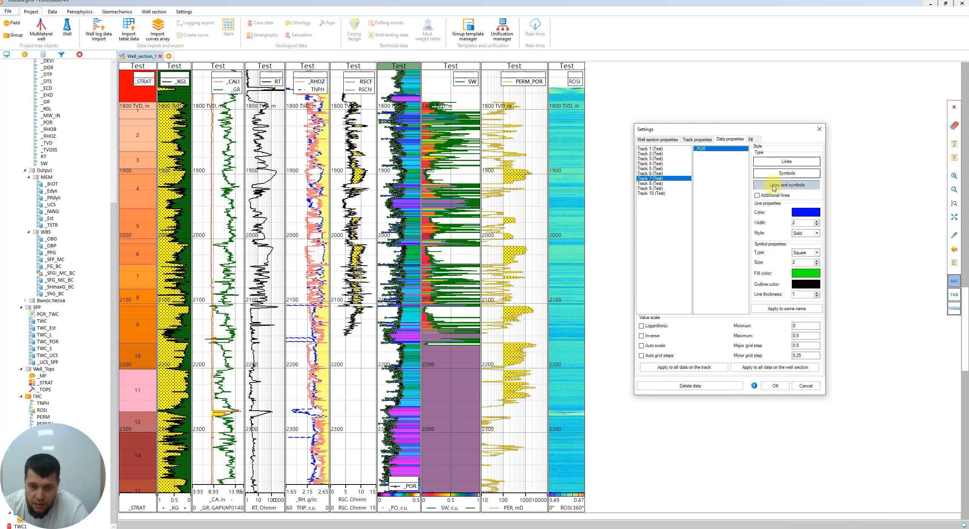
left_click(783, 162)
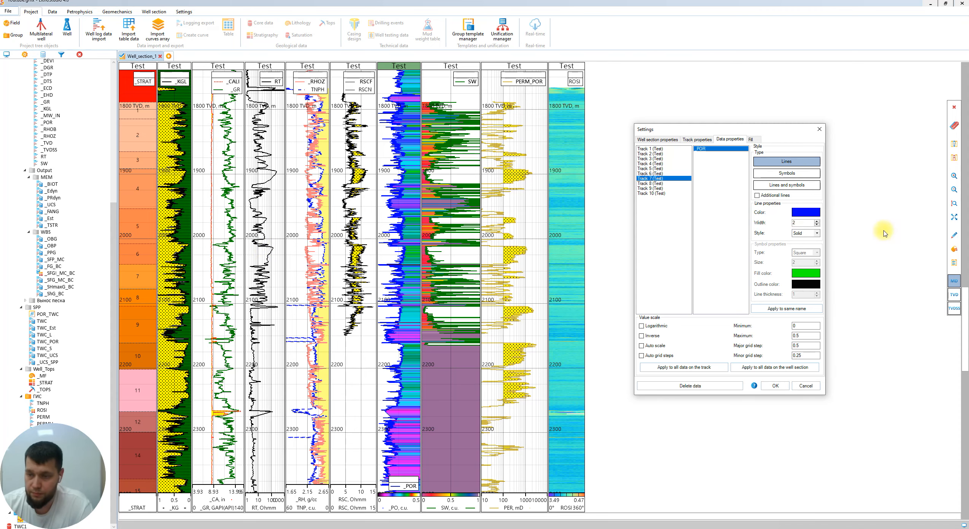
left_click(774, 386)
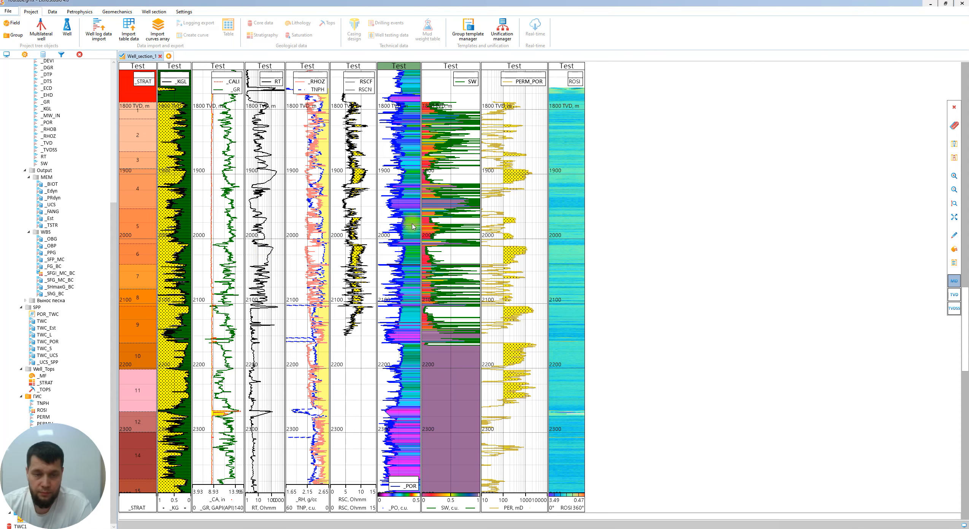
- Open the data properties of the RSCF curve, try additional lines on it and switch them off again
scroll(282, 202, "up", 5, "ctrl")
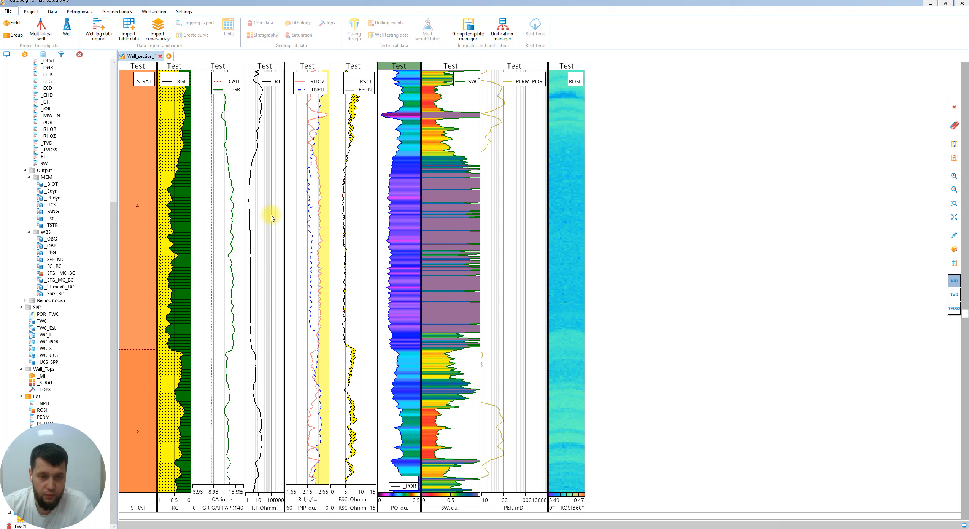
right_click(235, 198)
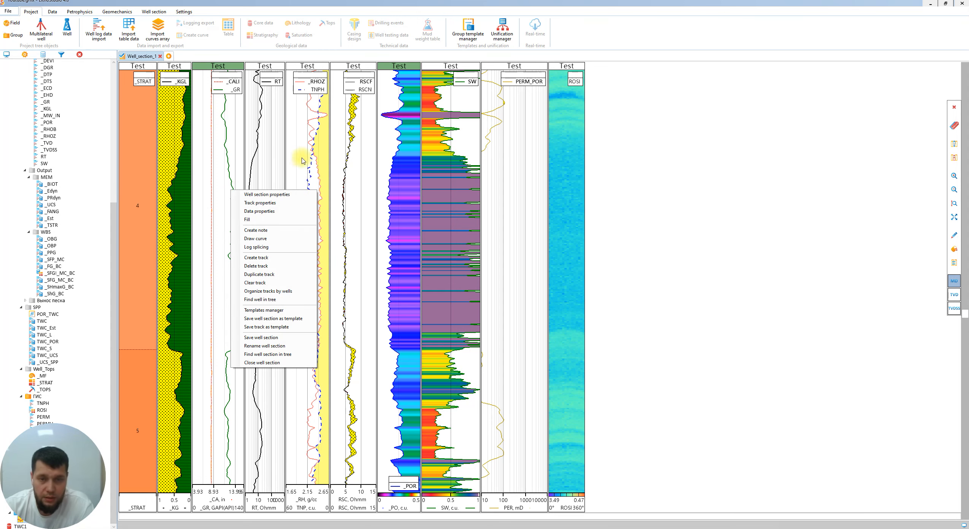
left_click(327, 158)
right_click(346, 156)
left_click(375, 177)
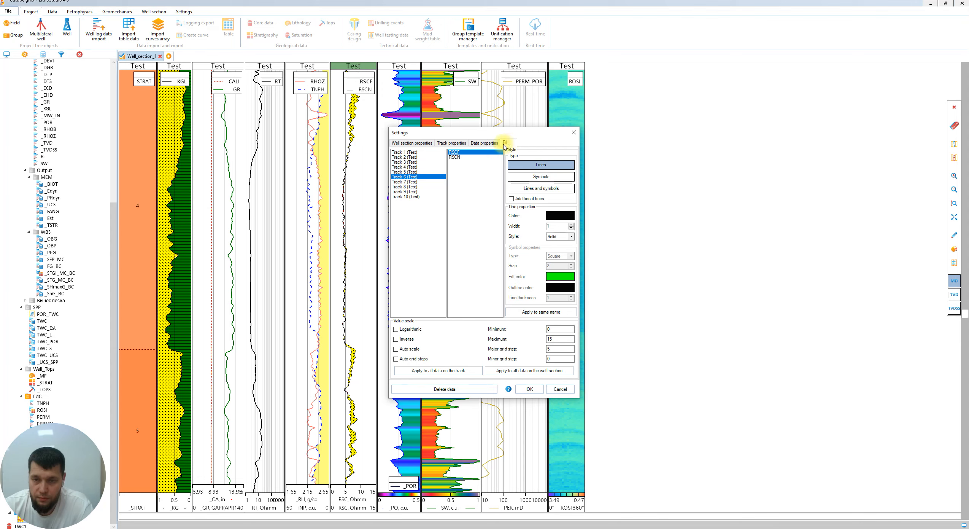
left_click(511, 199)
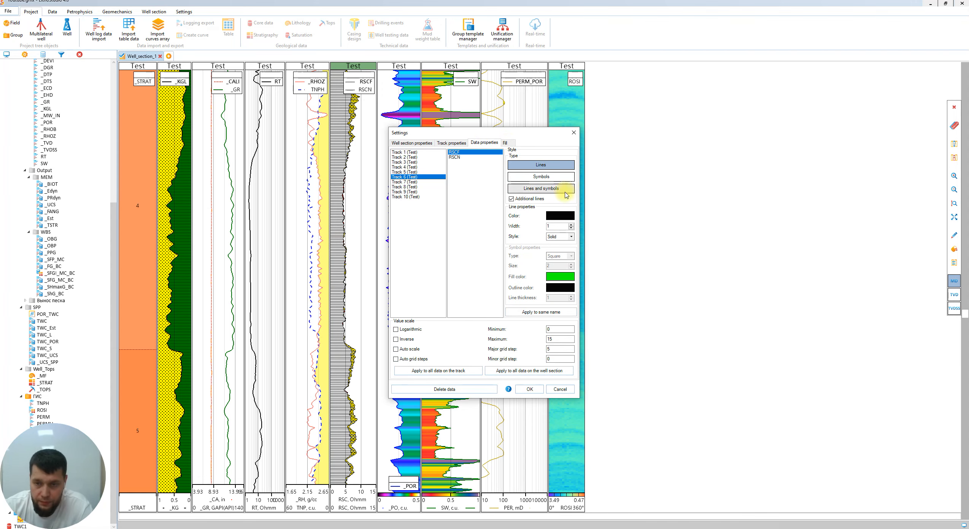
left_click(512, 199)
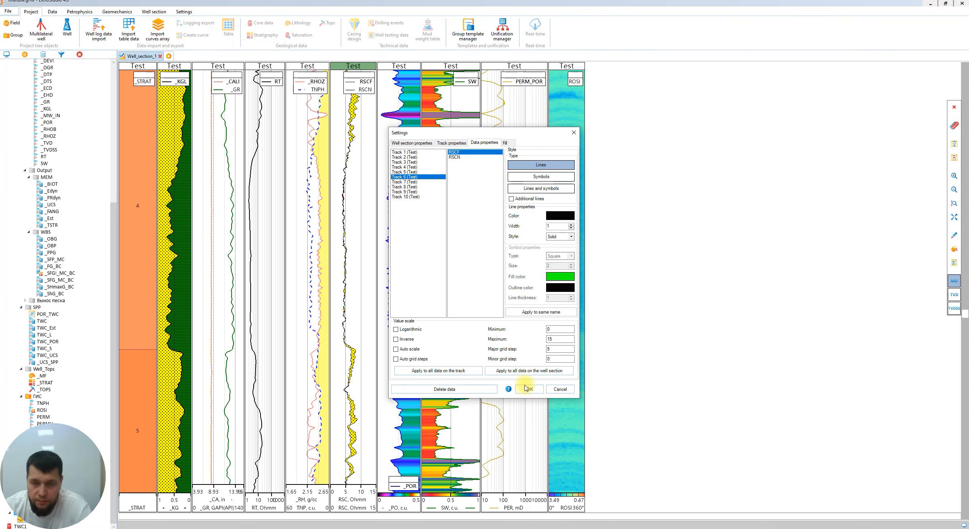
- Set the line width of the RSCF curve to 5
left_click_drag(540, 132, 728, 88)
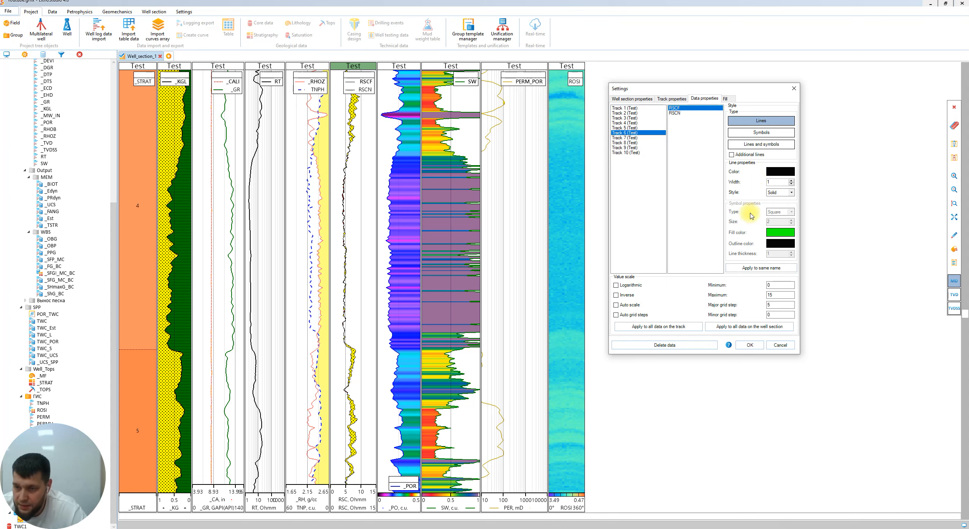
left_click(791, 180)
left_click(792, 180)
left_click(791, 180)
left_click(791, 180)
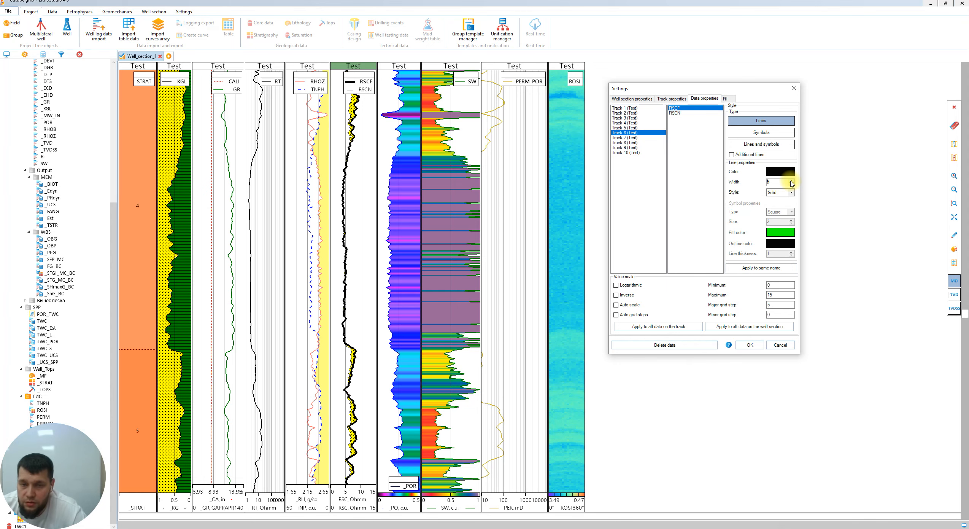
- Make the RSCF line dashed and orange, and apply this style to data with the same name
left_click(791, 193)
left_click(791, 193)
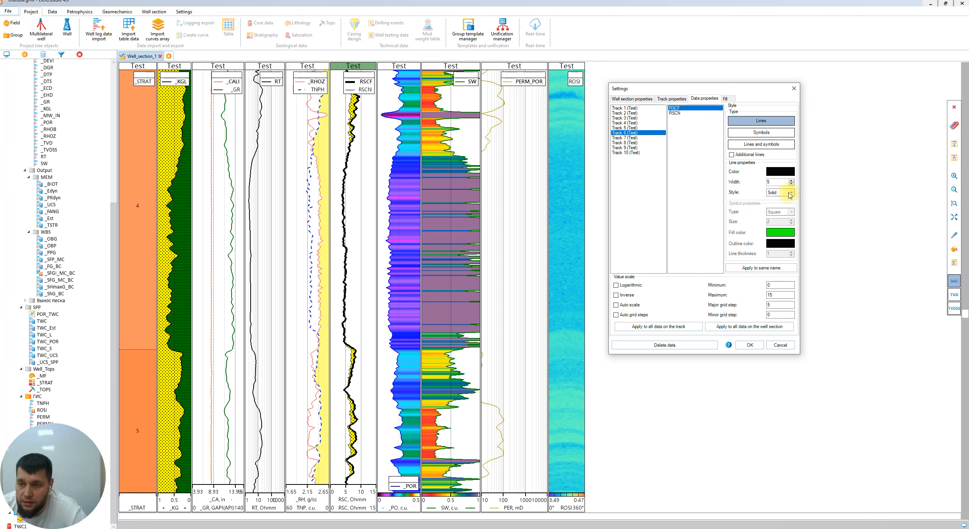
left_click(791, 193)
left_click(776, 204)
left_click(780, 171)
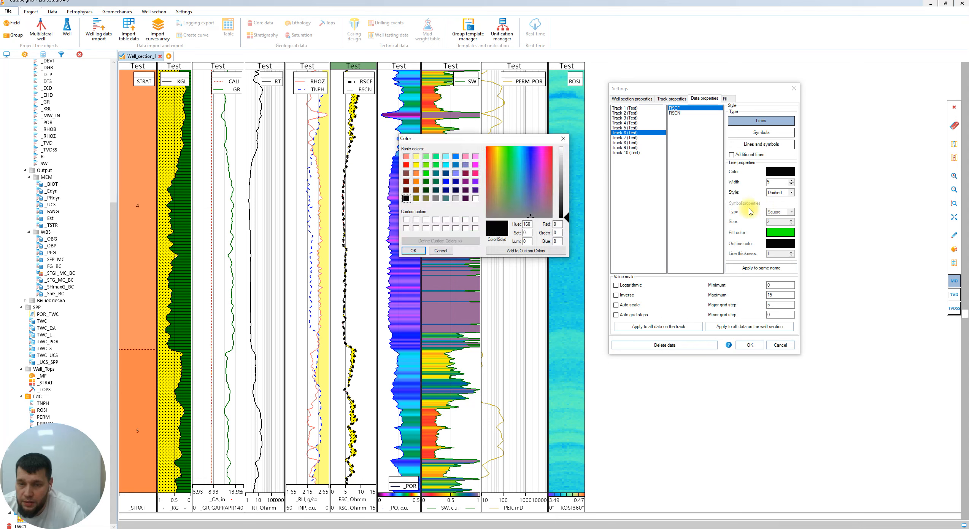
double_click(416, 182)
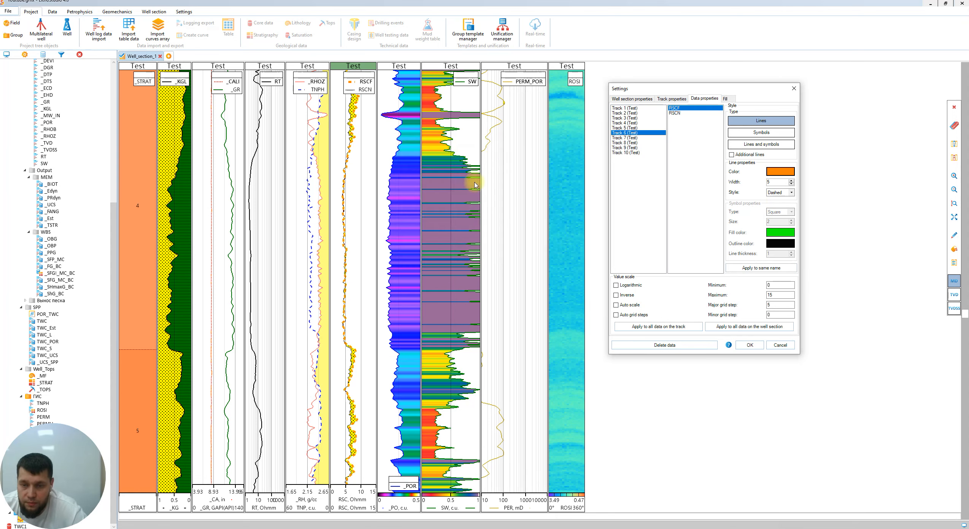
left_click(754, 269)
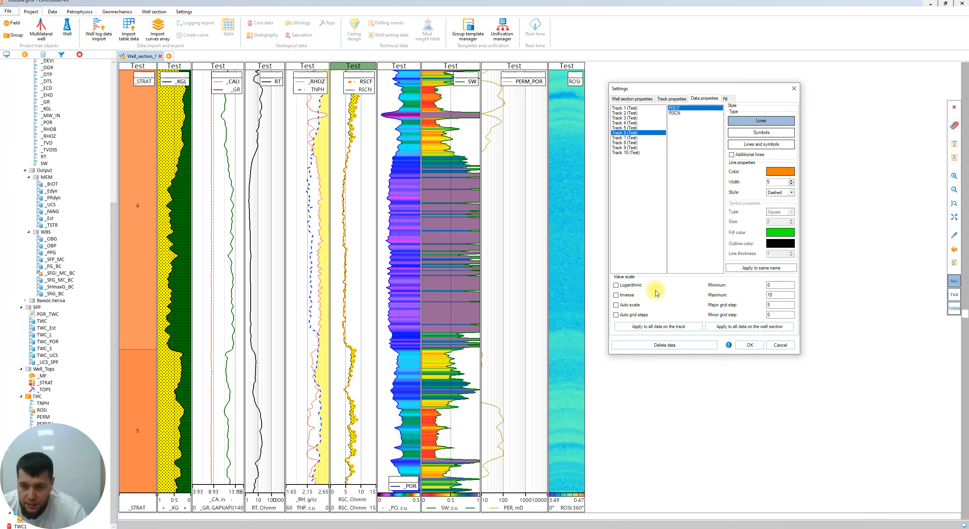
- Try the logarithmic value scale for the RSCF curve and return it to linear
left_click(616, 285)
left_click(623, 286)
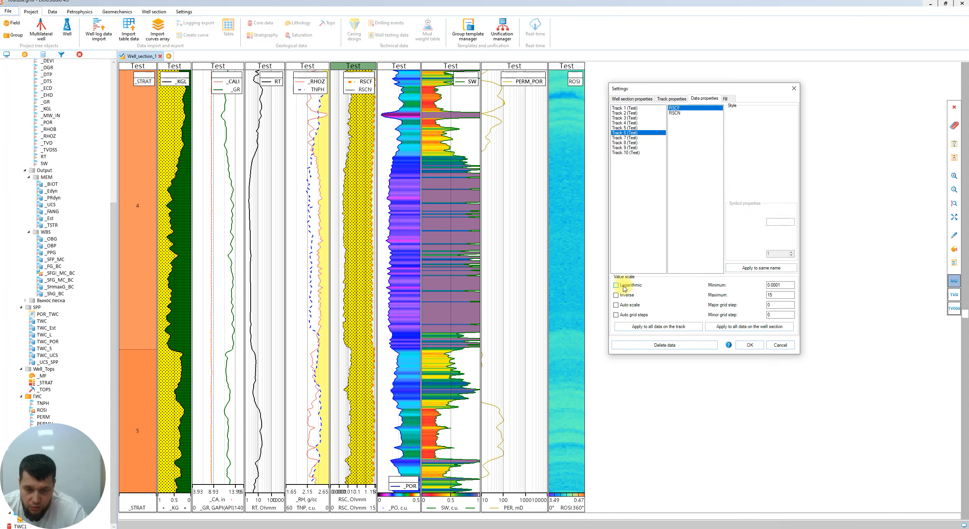
left_click(623, 286)
left_click(623, 286)
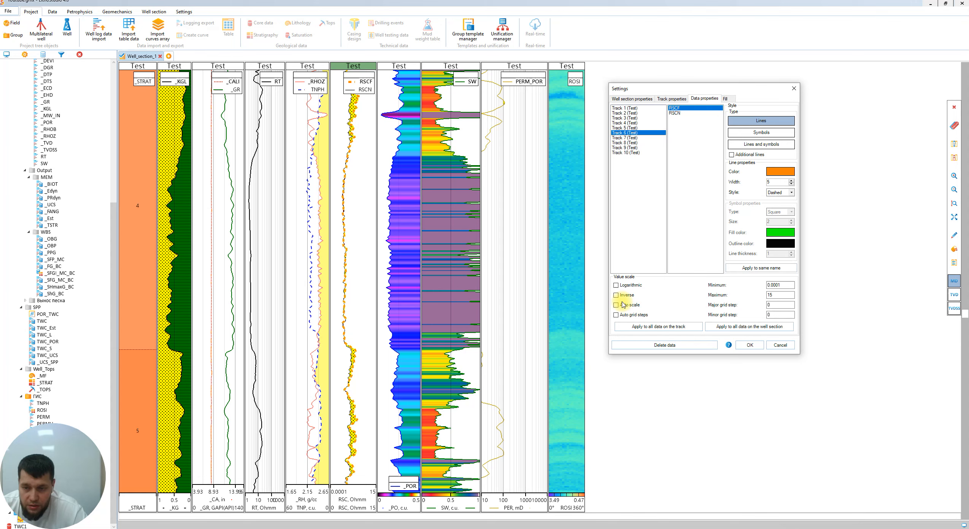
- Try the inverse value scale on RSCF, apply it to all data on the track, and turn inversion off for RSCF
left_click(619, 298)
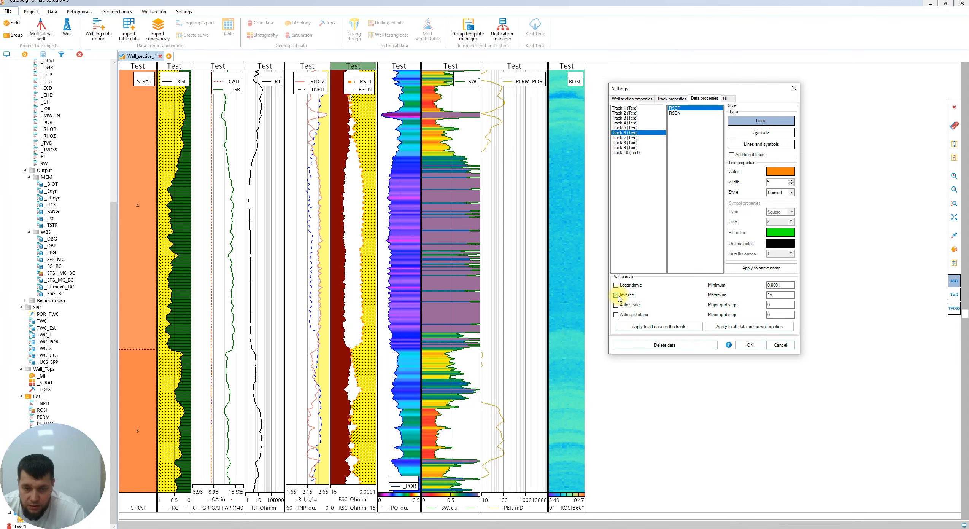
left_click(633, 326)
left_click(616, 295)
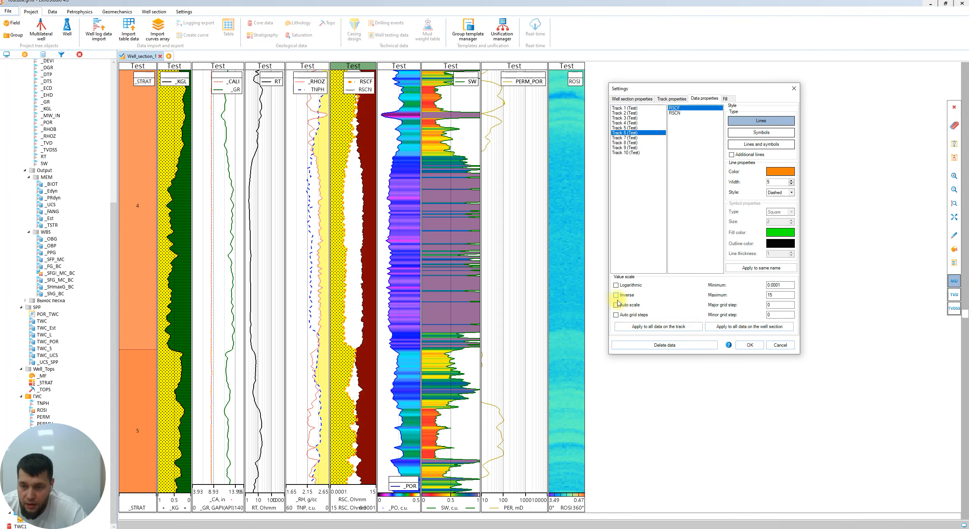
- Try auto scale for all data on the RSCF track and return RSCF to manual scale limits
left_click(616, 305)
left_click(626, 326)
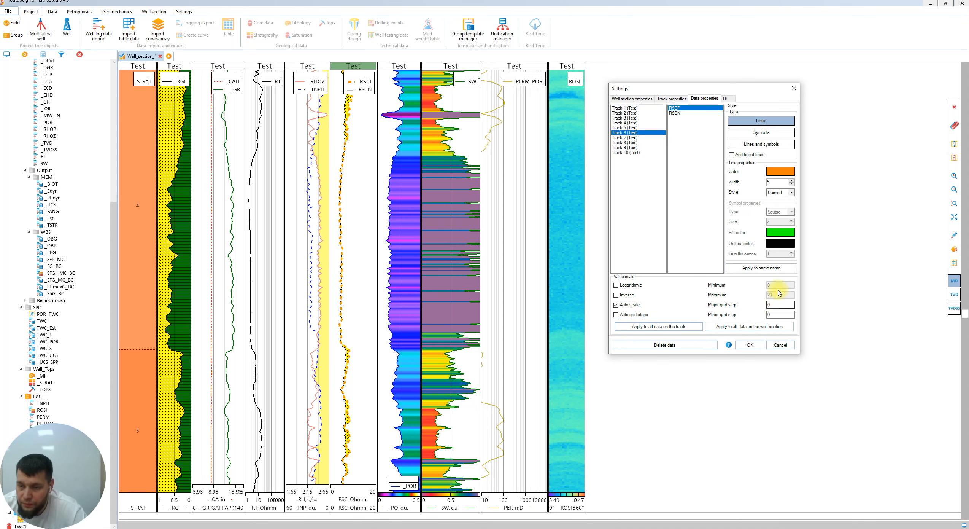
left_click(616, 304)
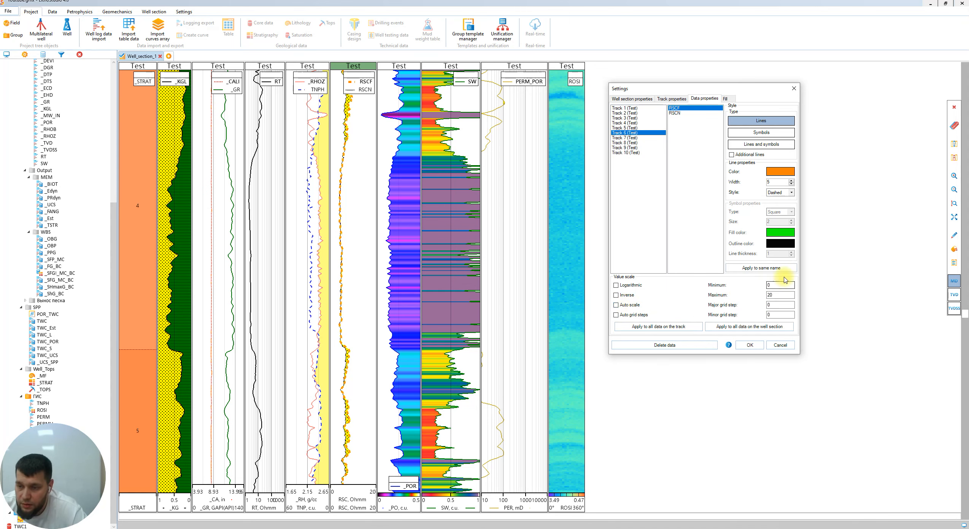
- Set the RSCF value scale to a maximum of 10 and a minimum of 5, applying both to all data on the track
left_click(776, 285)
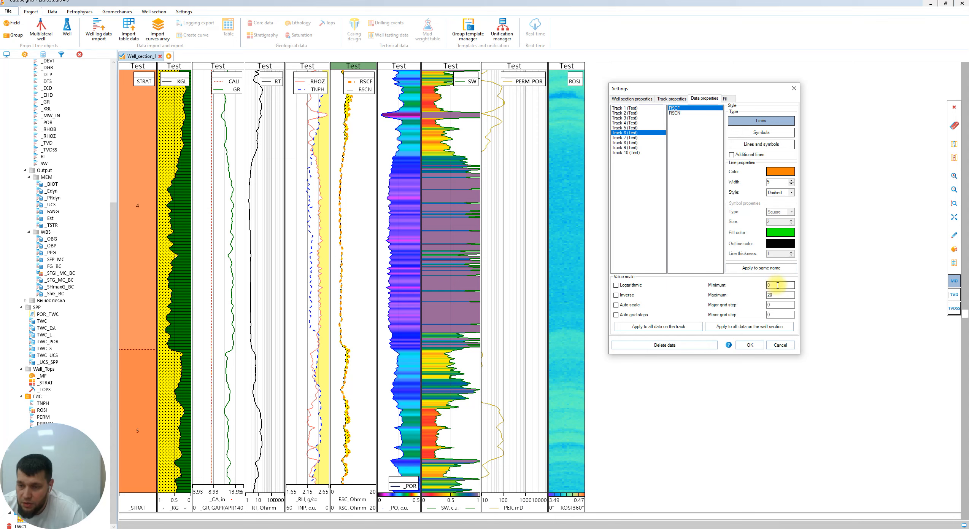
left_click(775, 295)
type("10")
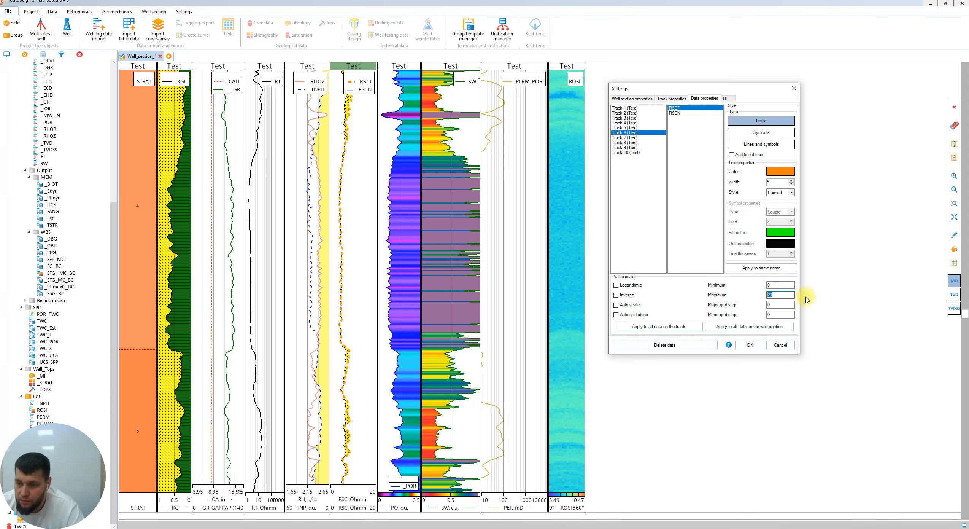
left_click(672, 327)
left_click(780, 284)
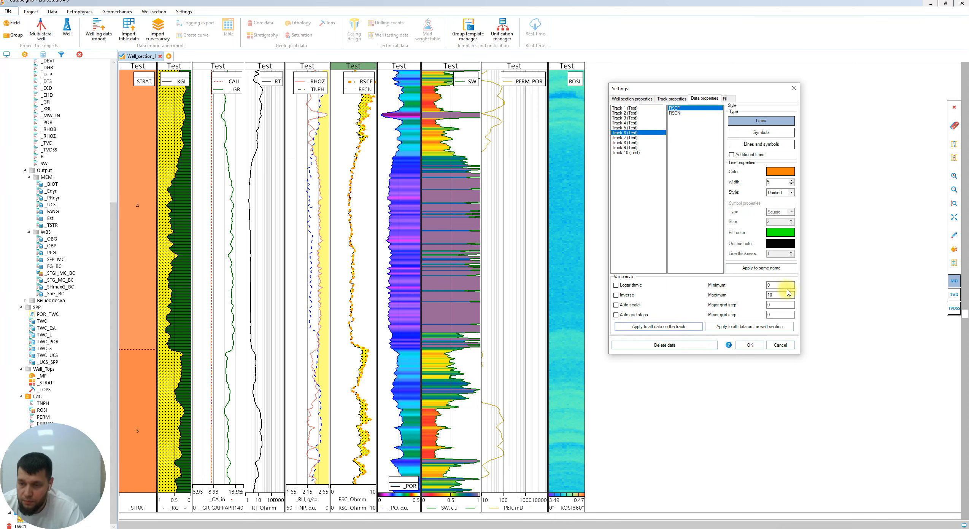
type("5")
left_click(633, 327)
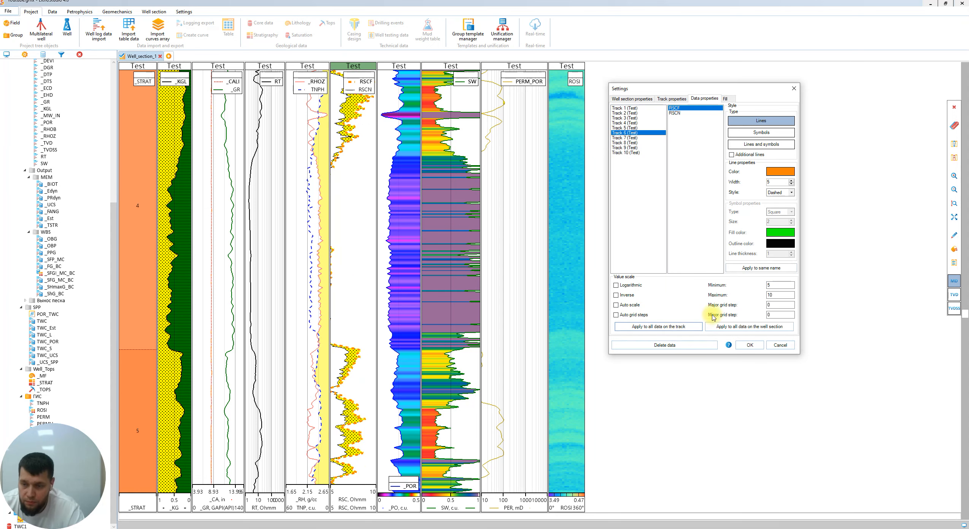
- Set the scale maximum to 7, apply it to all data on the RSCF track and accept the settings
double_click(778, 295)
type("7")
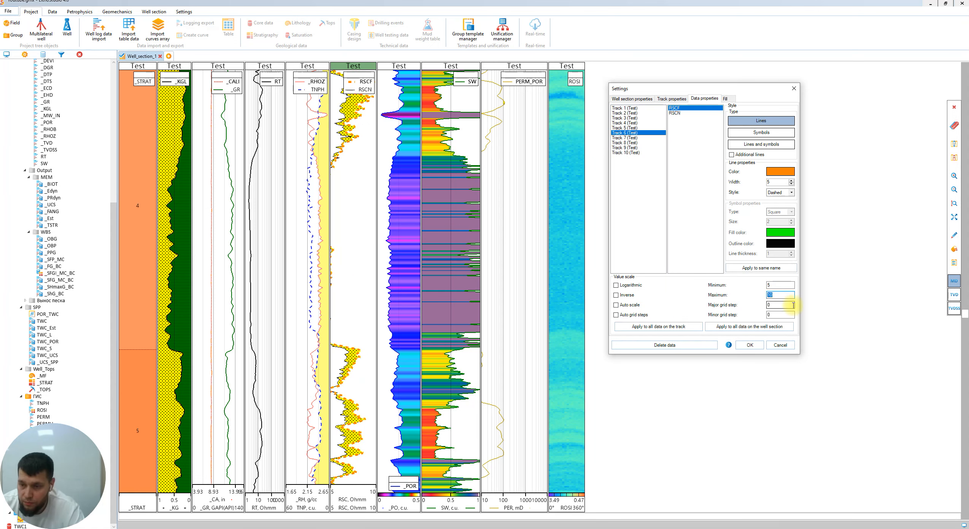
left_click(679, 326)
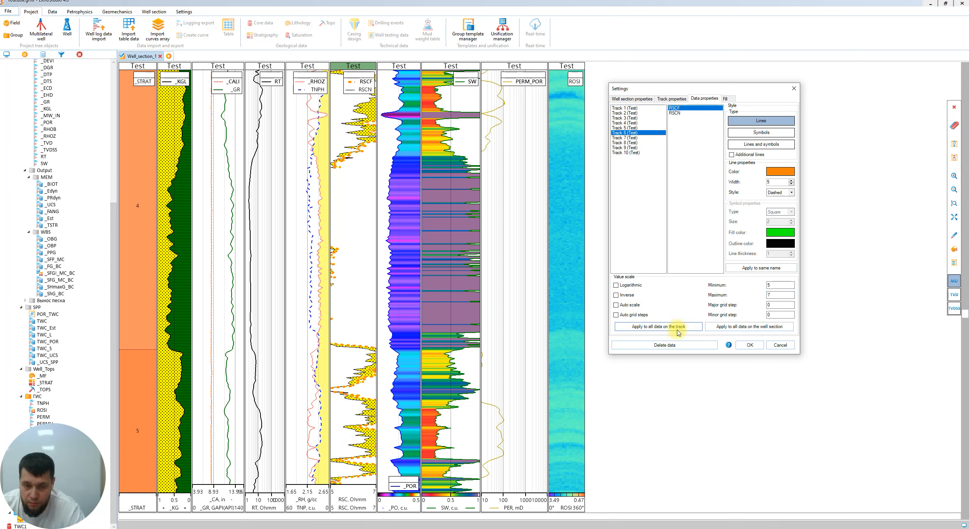
left_click(354, 312)
left_click(718, 282)
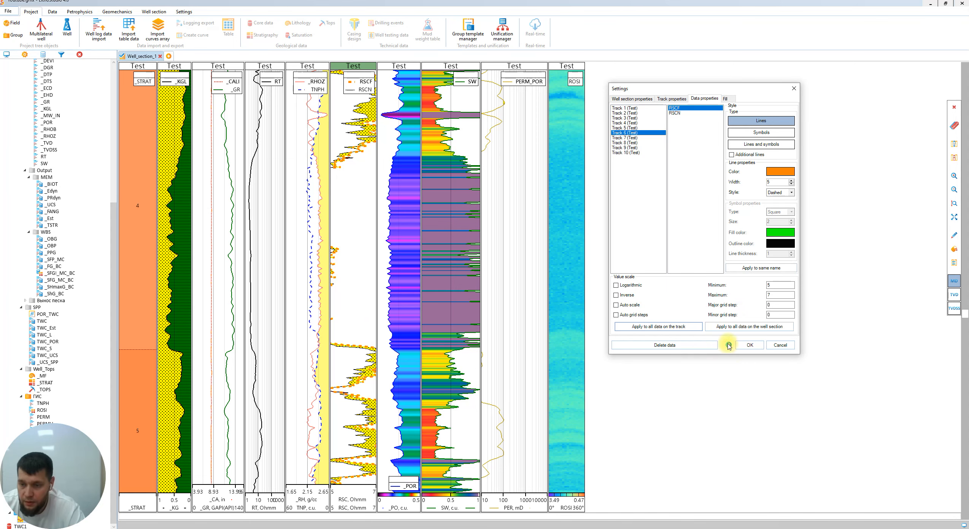
left_click(751, 345)
- Open the fill settings of the RSCF track and move the dialog clear of the well section
scroll(426, 302, "down", 3)
scroll(392, 262, "down", 1)
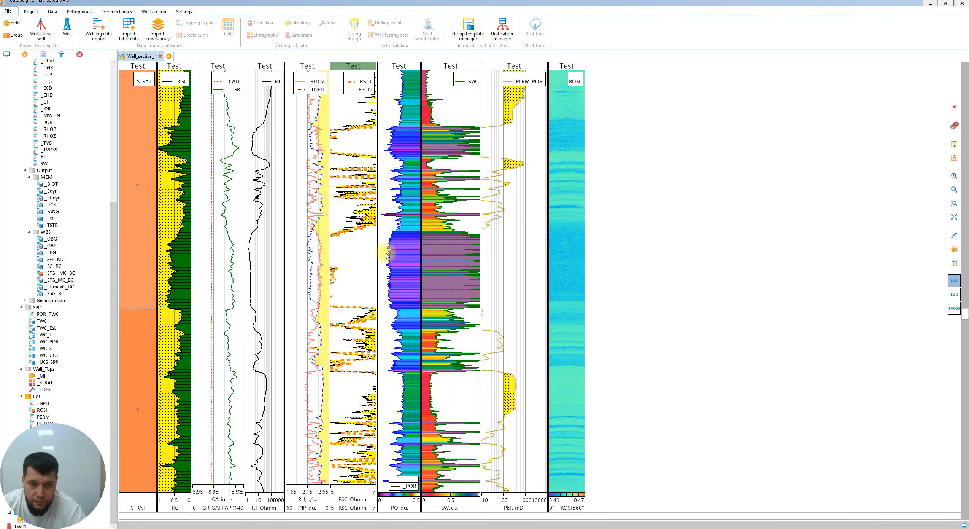
right_click(341, 256)
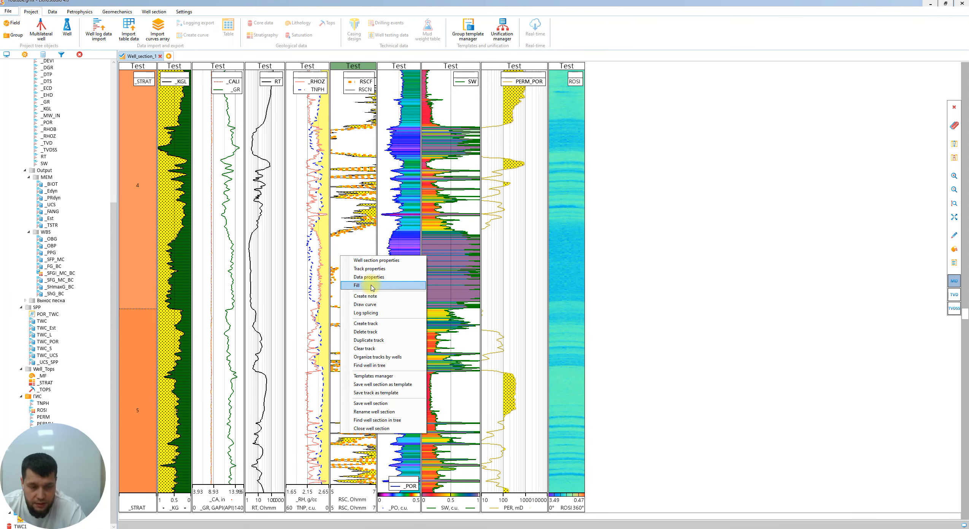
left_click(371, 286)
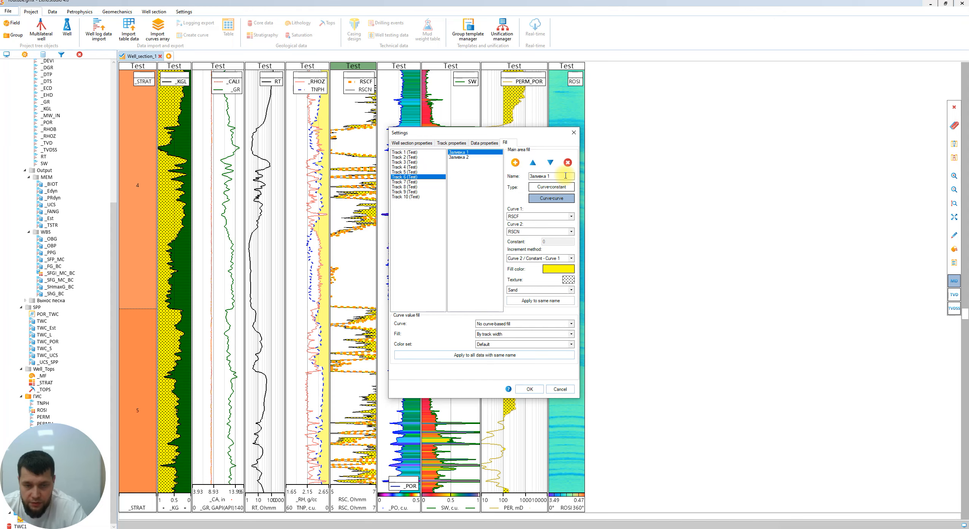
left_click_drag(505, 135, 754, 108)
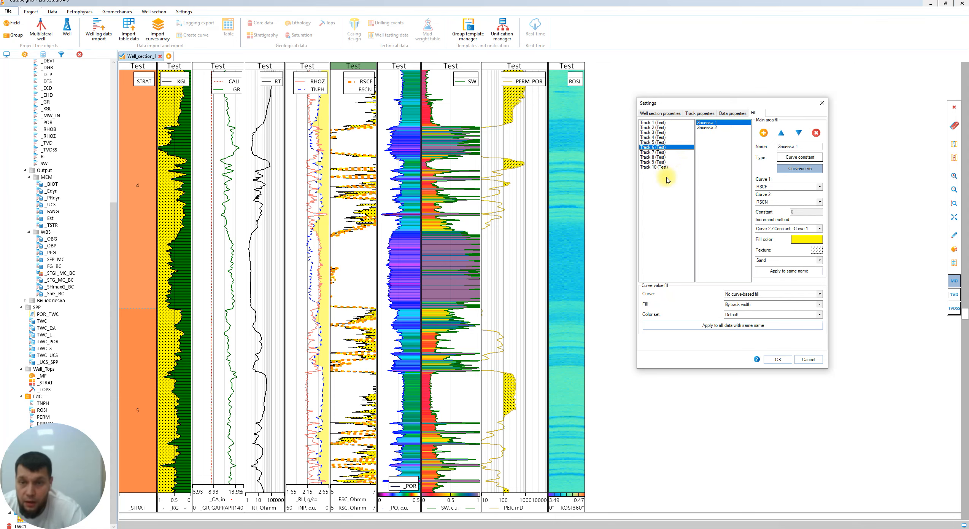
- Change the fill colour of Fill 1 on Track 9 (PERM_POR) to bright green
left_click(663, 162)
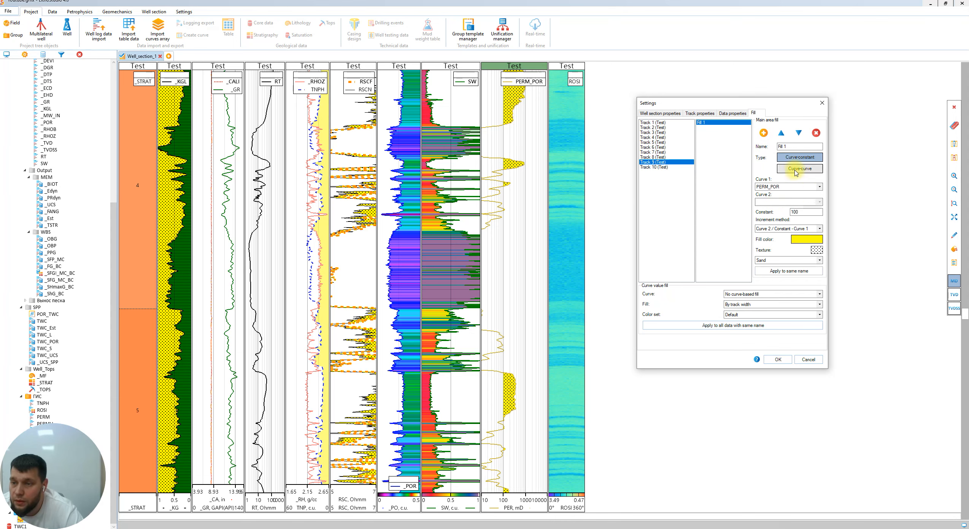
left_click(806, 239)
left_click(436, 164)
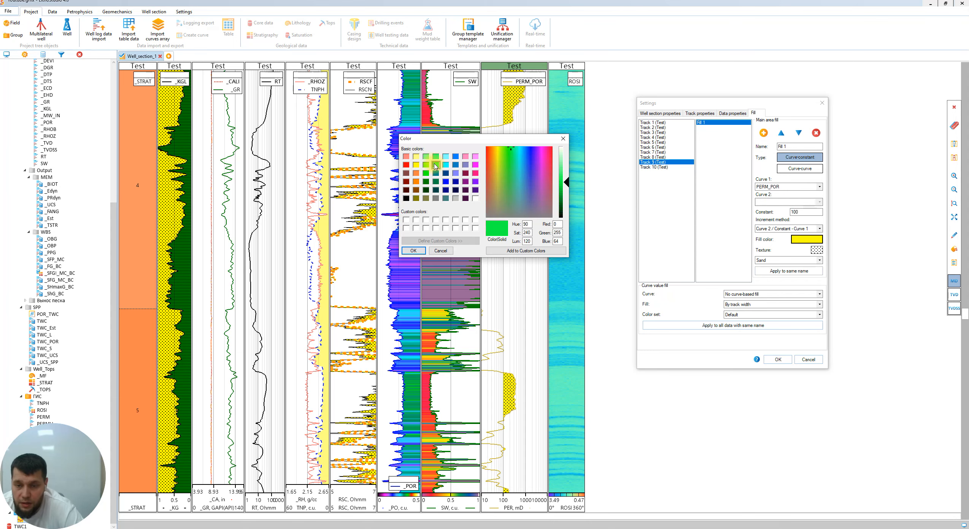
left_click(413, 250)
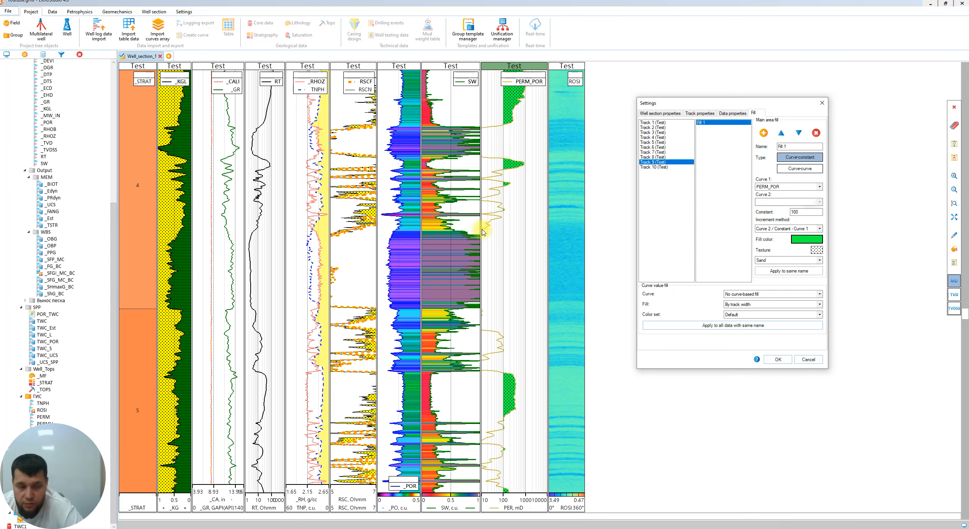
- Try different textures for the PERM_POR fill, including Siliceous sandstone, and set it to Loam
left_click(790, 260)
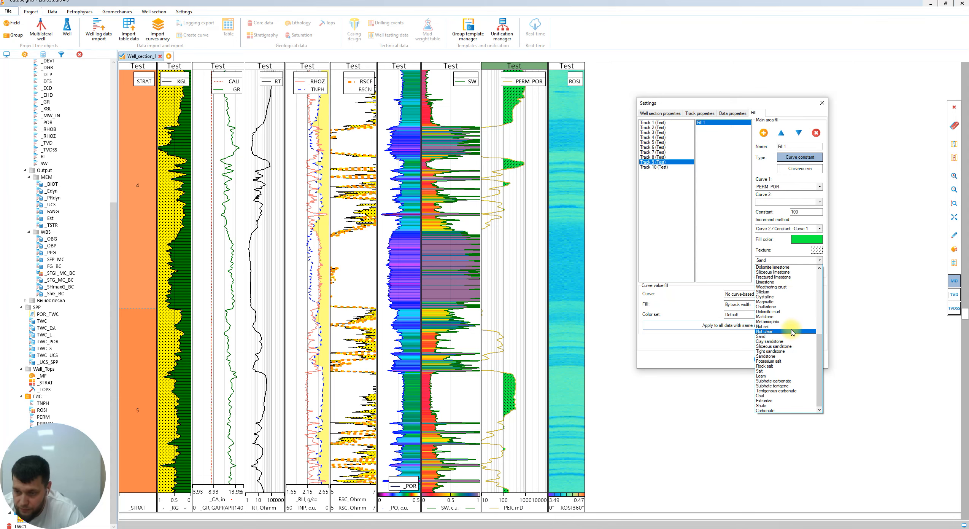
left_click(792, 332)
scroll(792, 332, "down", 5)
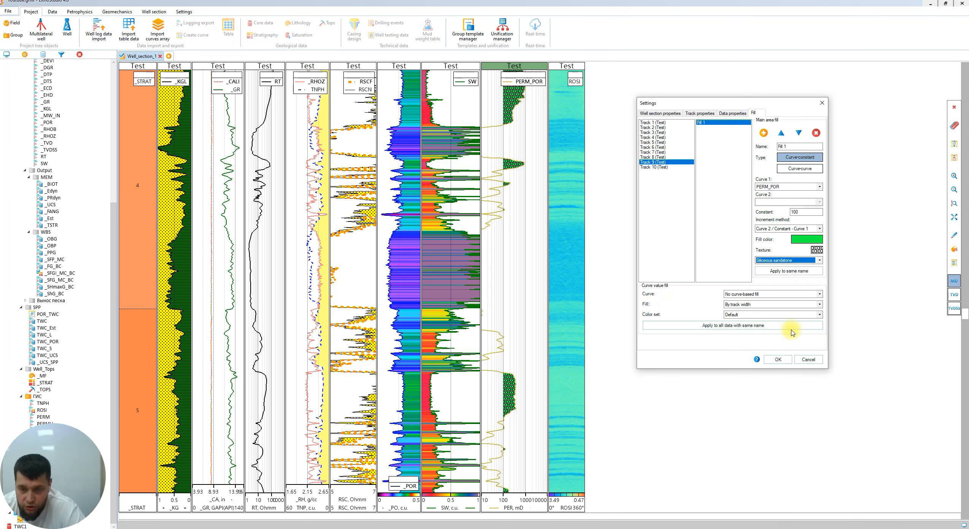
scroll(821, 260, "down", 1)
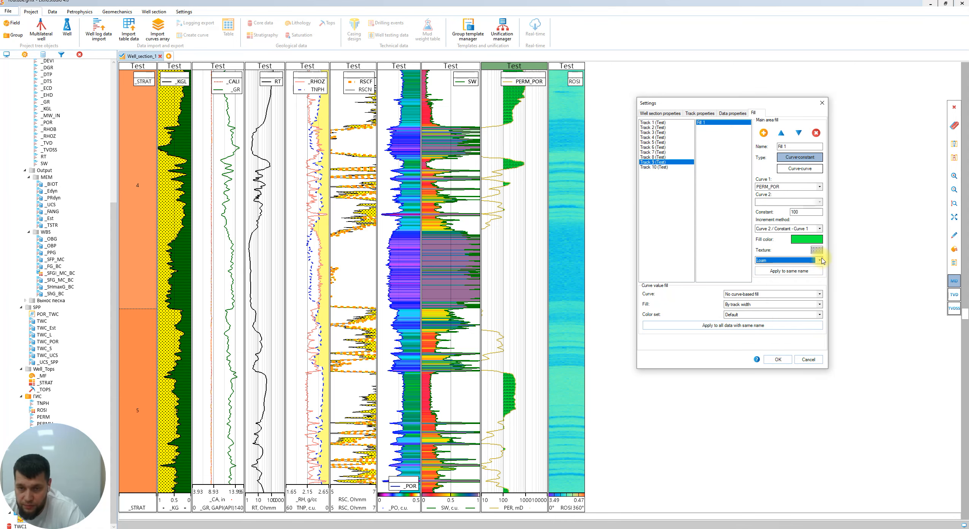
scroll(821, 260, "down", 4)
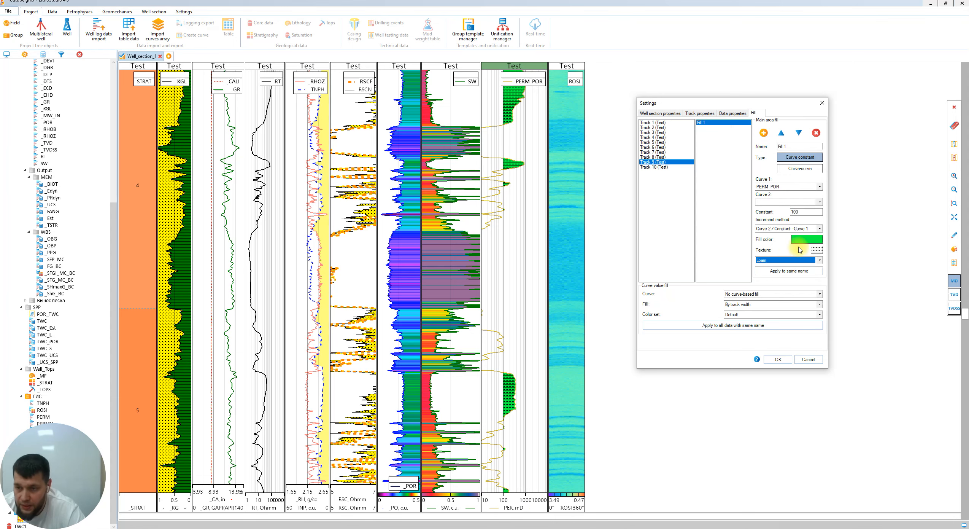
- Delete Fill 1 from Track 9 and set its curve value fill to PERM_POR with the area left of the curve
left_click(816, 133)
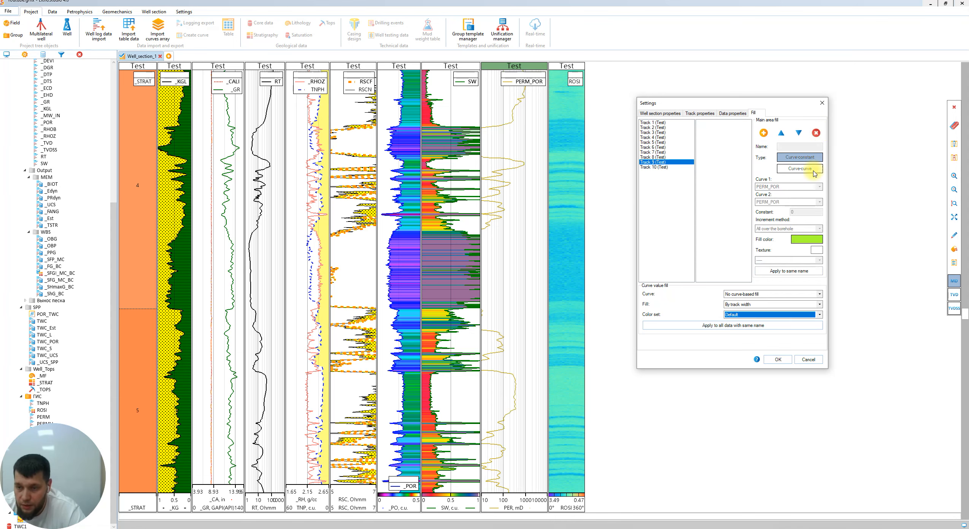
left_click(736, 295)
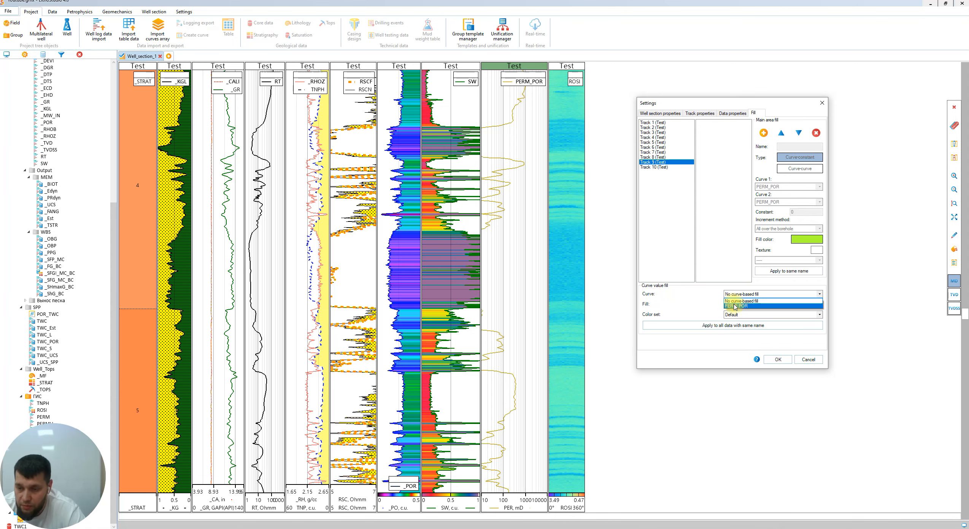
left_click(743, 306)
left_click(744, 306)
left_click(739, 316)
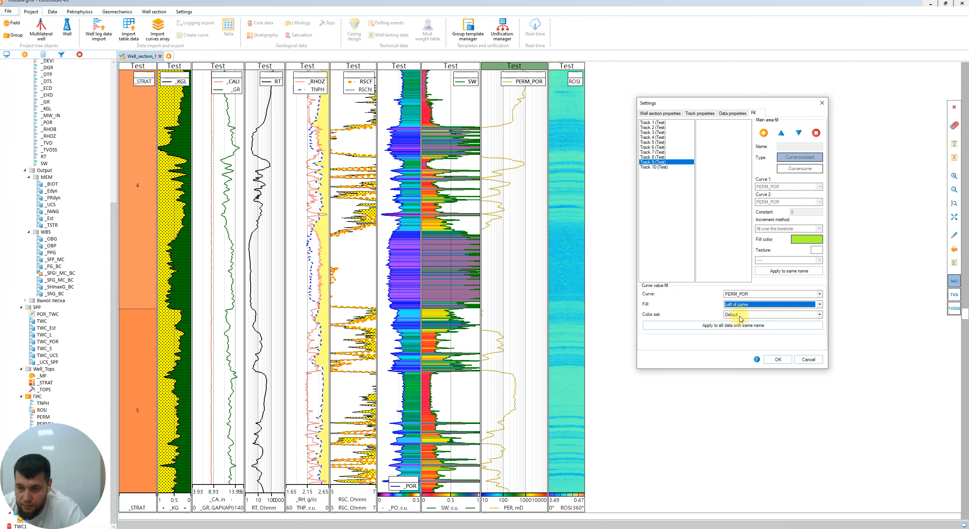
- Try different color sets for the PERM_POR curve value fill, set it to main and accept the settings
left_click(740, 316)
left_click(737, 333)
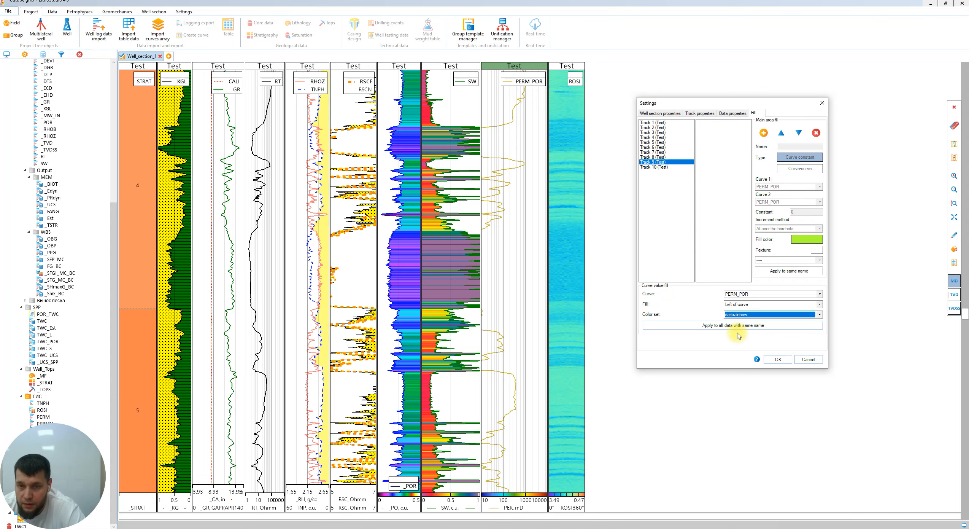
scroll(756, 314, "up", 3)
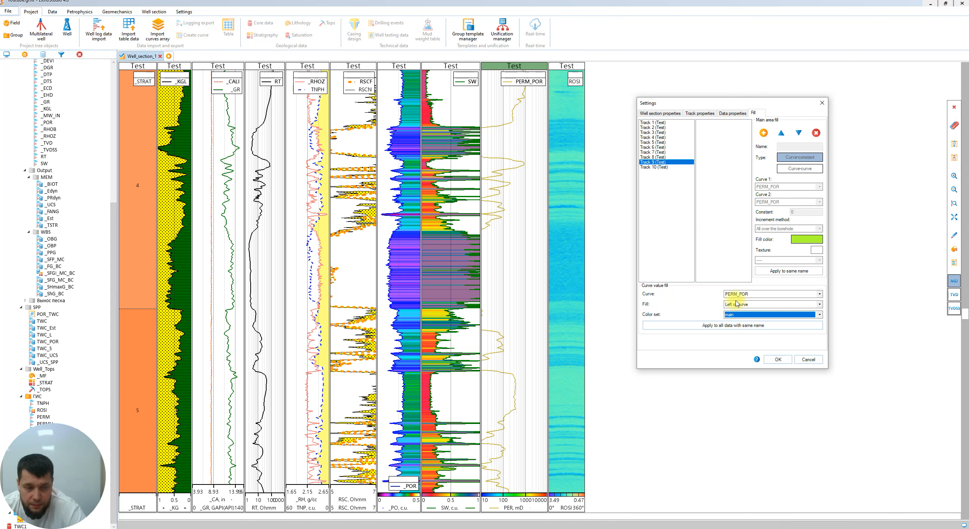
left_click(763, 294)
left_click(764, 301)
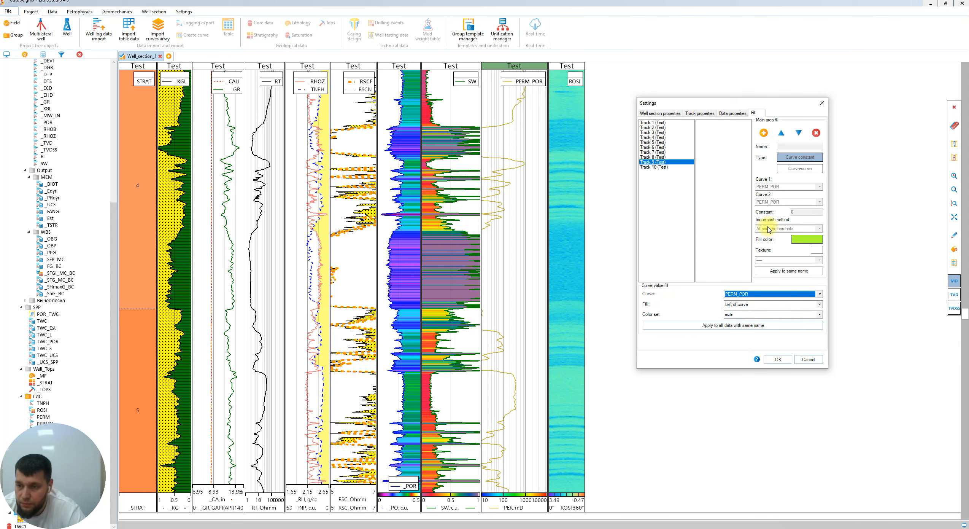
left_click(776, 359)
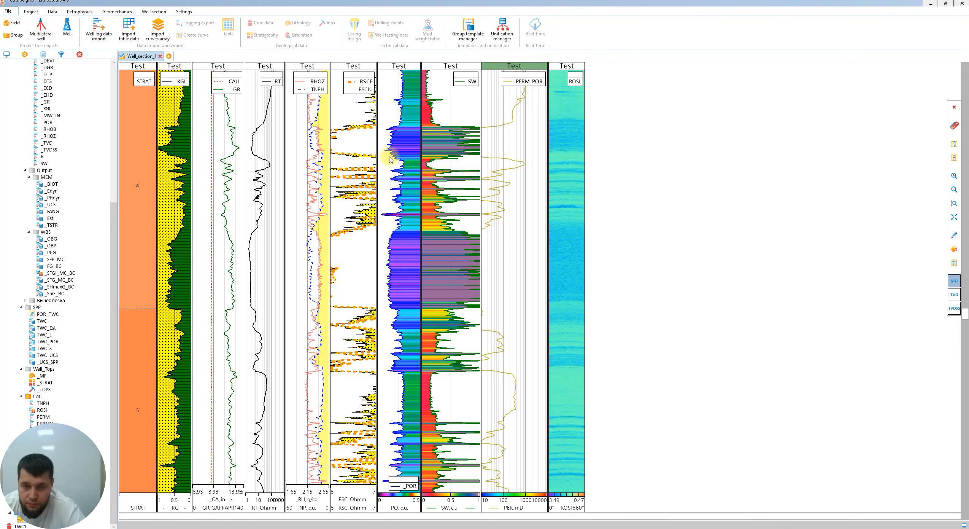
- Open the fill settings of the SW track and move the dialog clear of the well section
left_click(440, 88)
right_click(441, 110)
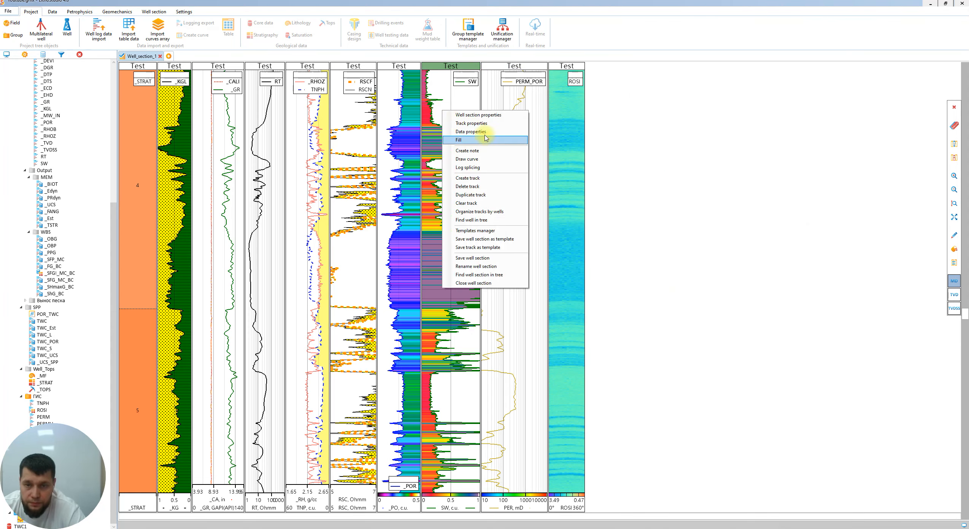
left_click(459, 133)
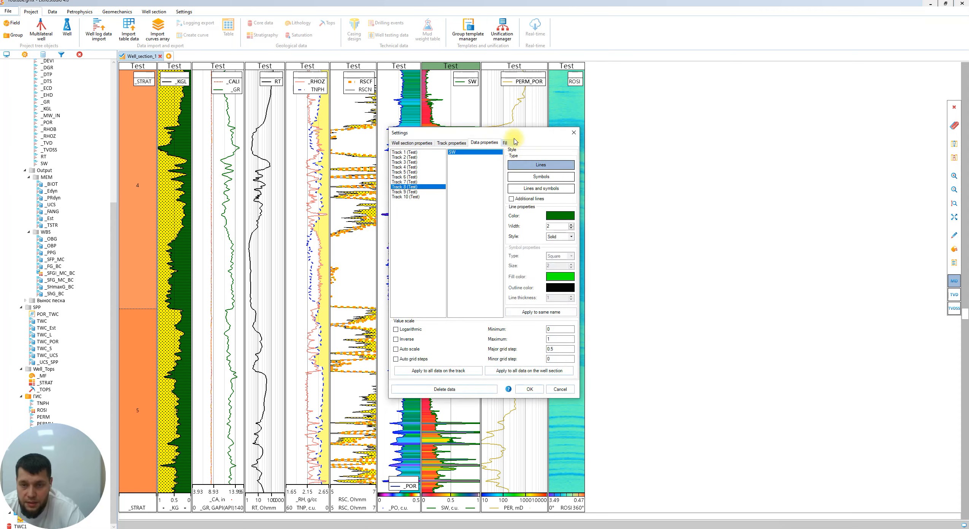
left_click_drag(514, 132, 761, 78)
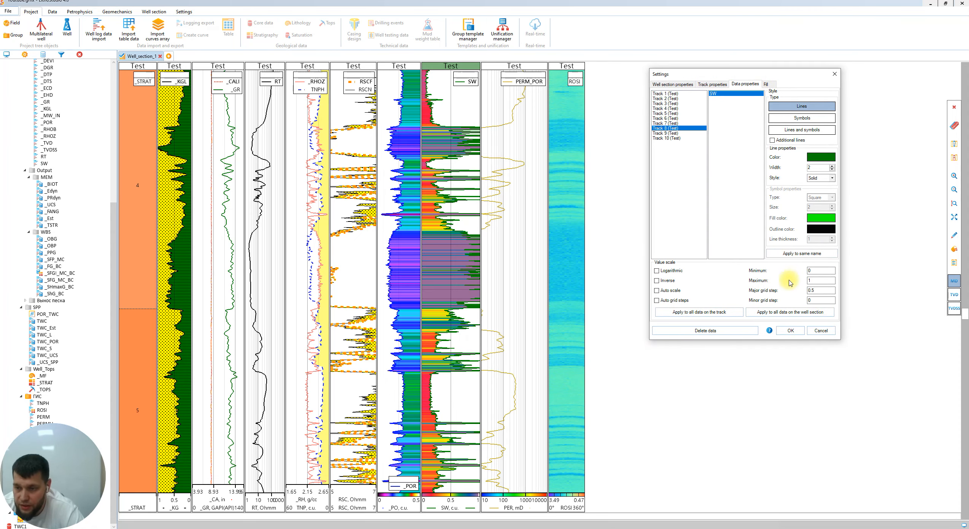
left_click(767, 84)
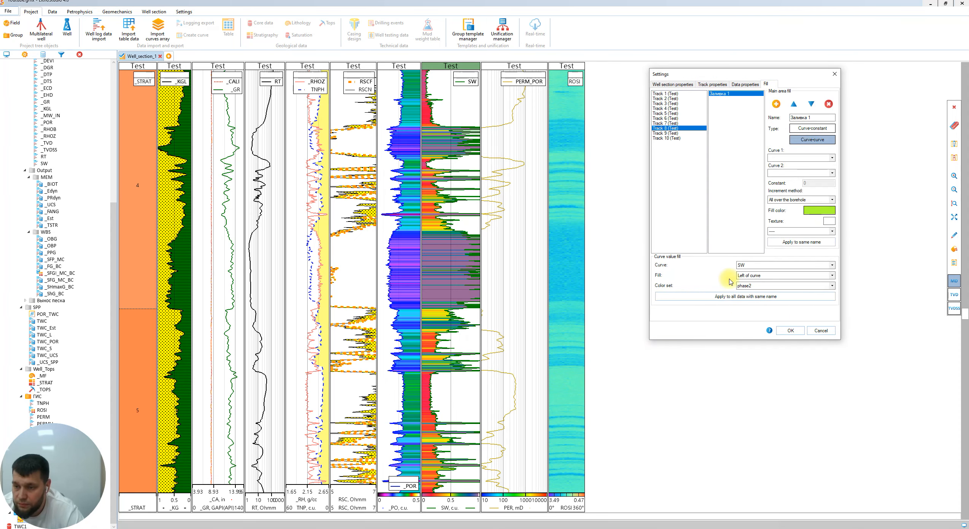
- Try different color sets for the SW curve value fill, including darkrainbow, set it to Default and accept the settings
left_click(755, 286)
left_click(752, 299)
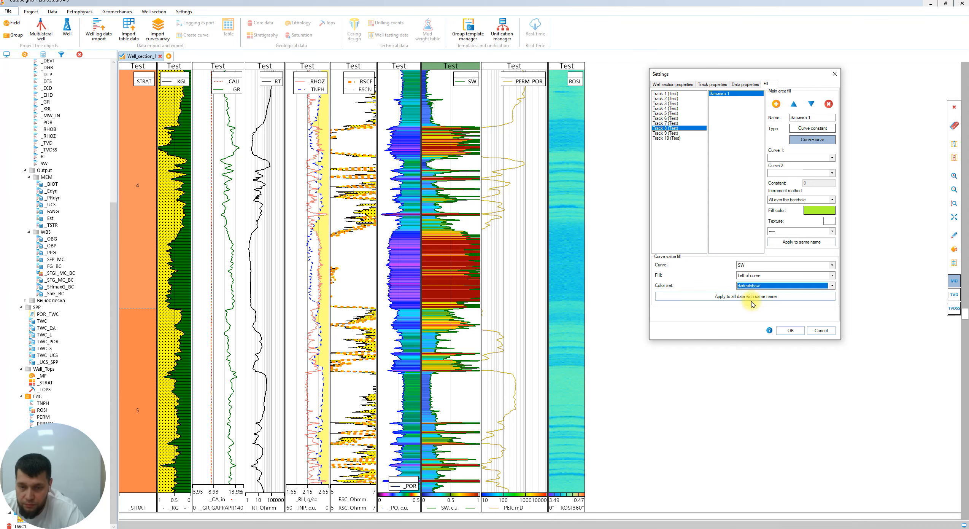
key("Up")
key("Up")
key("Up")
key("Up")
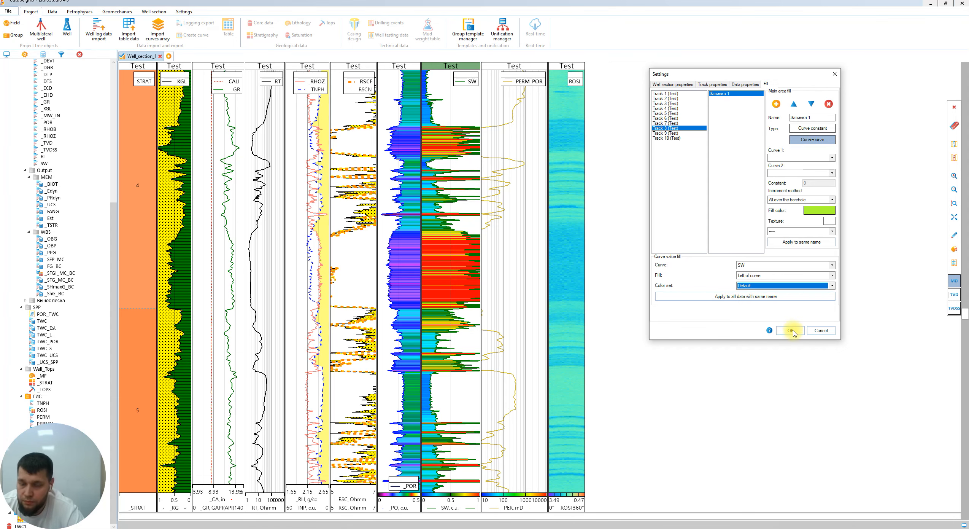
left_click(790, 330)
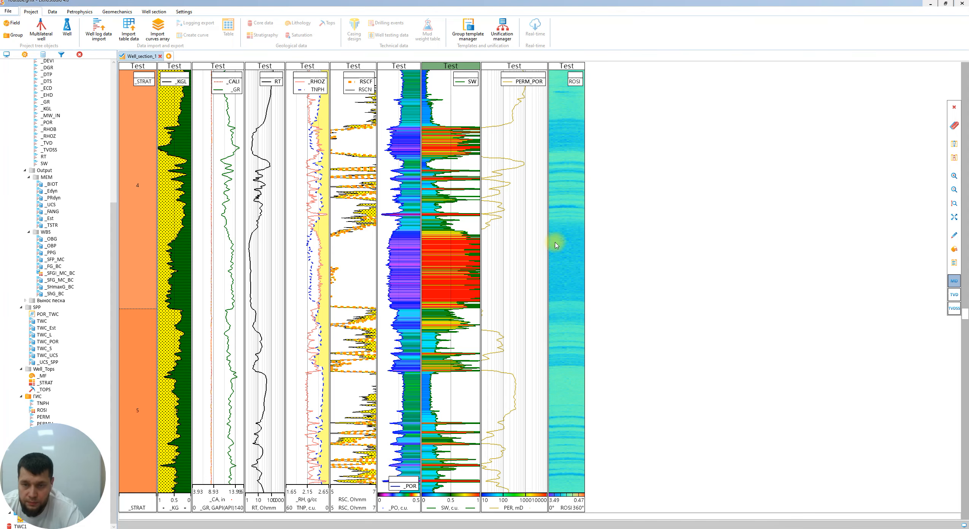
- Open the data properties of the ROSI track and move the dialog clear of the well section
left_click(559, 190)
scroll(559, 190, "down", 5)
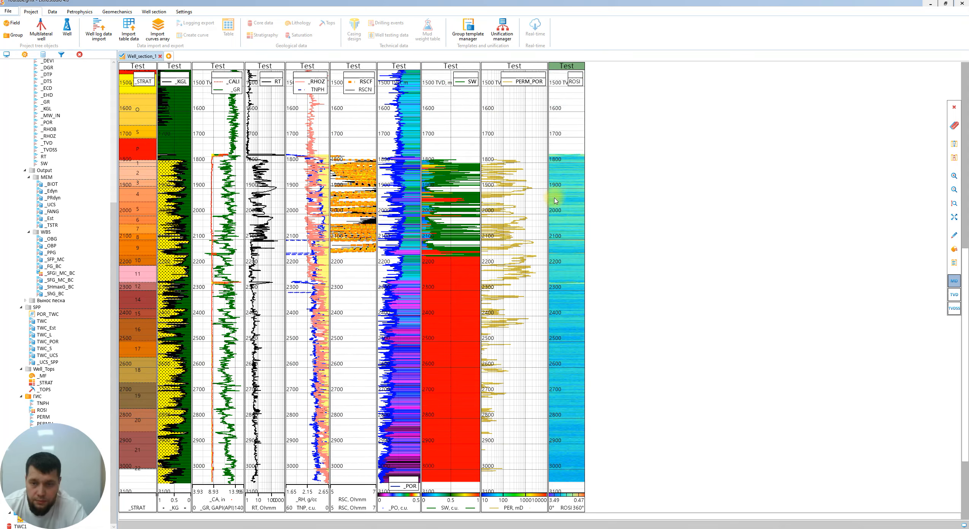
scroll(561, 187, "up", 3)
left_click(545, 205)
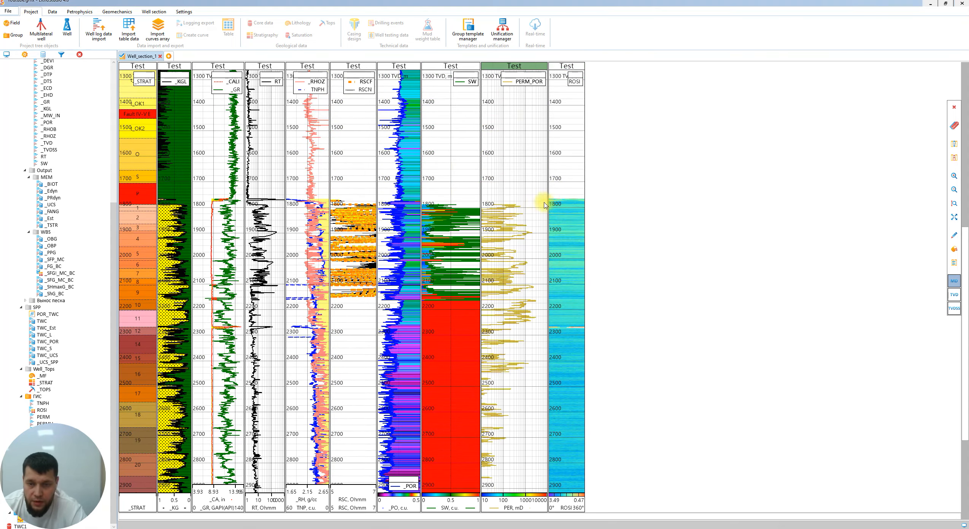
right_click(568, 214)
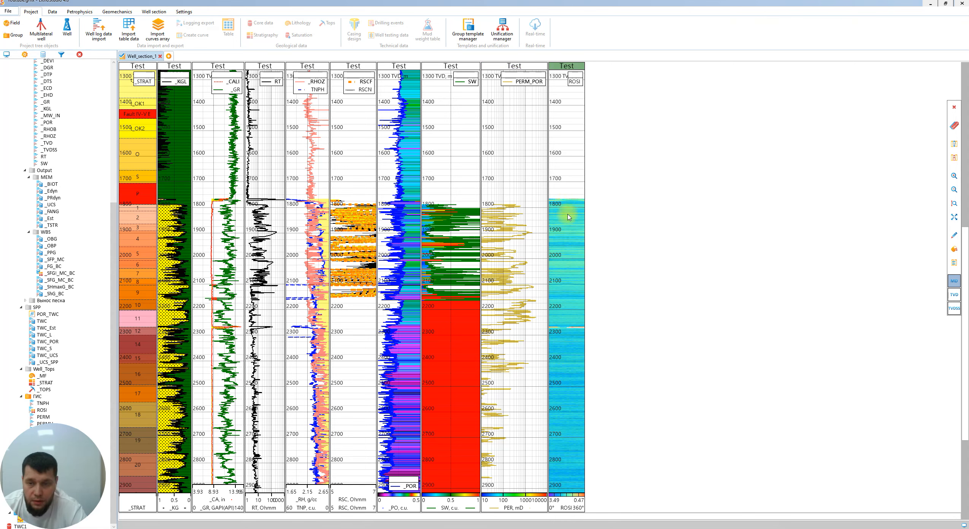
left_click(596, 236)
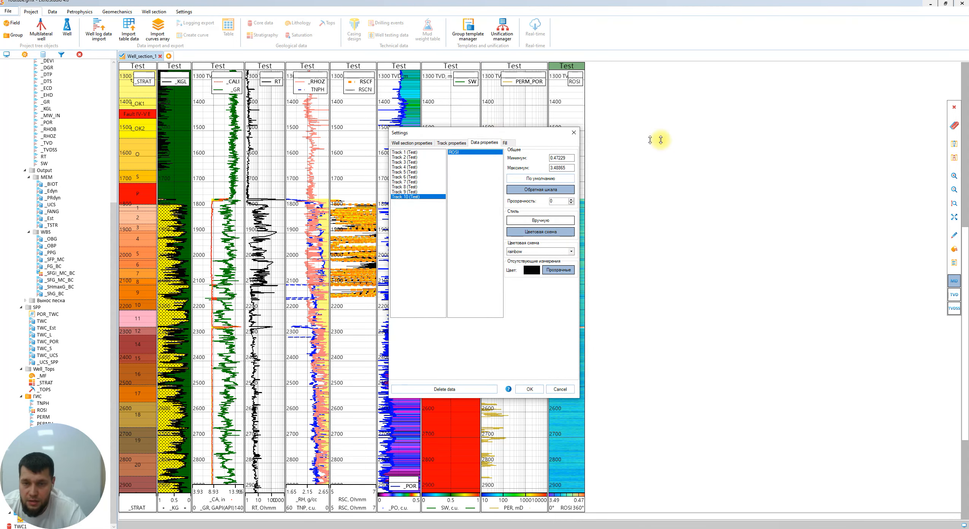
left_click_drag(506, 135, 785, 178)
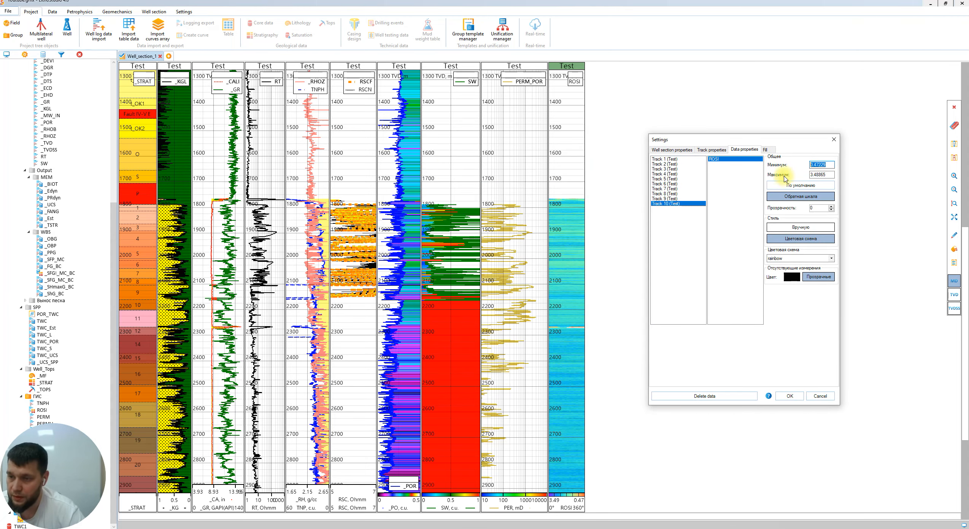
- Try different value ranges for the ROSI data, including 1 to 2, and set the minimum to 1.5 and the maximum to 3
left_click(831, 175)
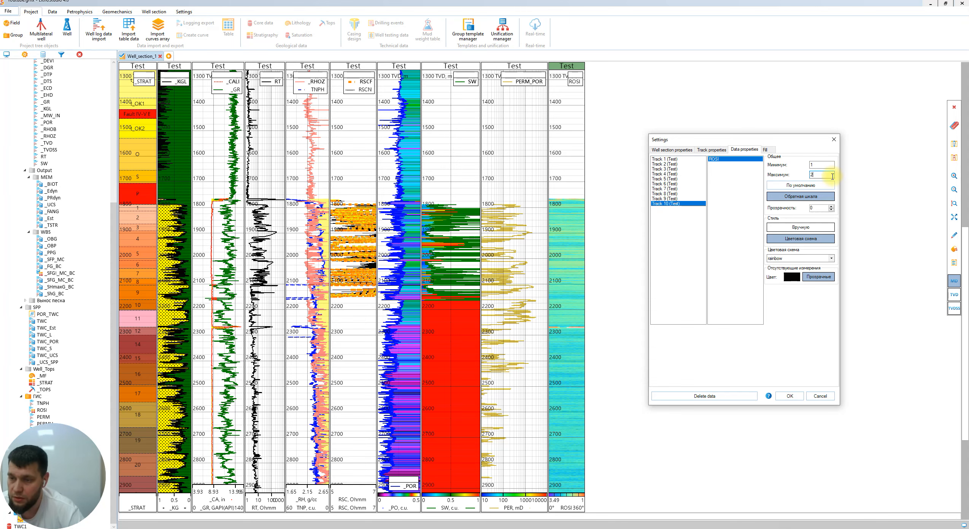
left_click(825, 166)
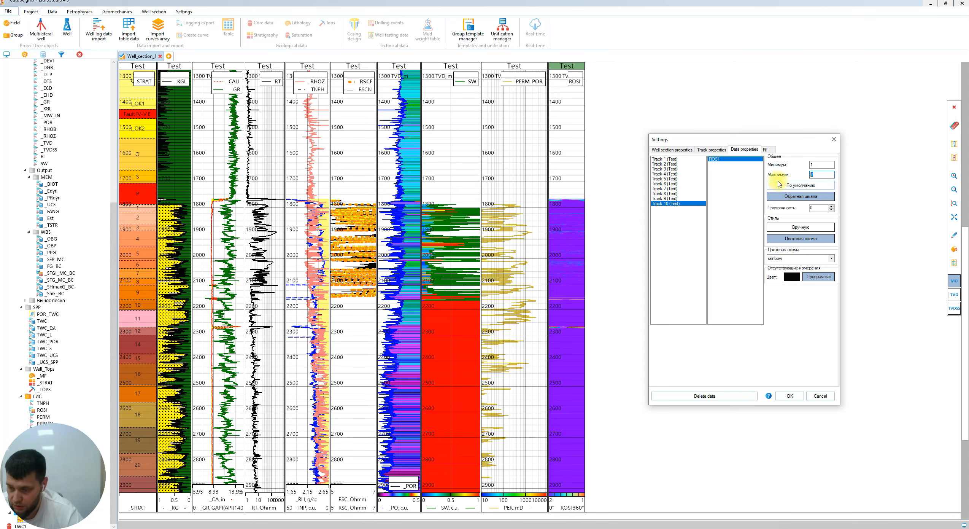
left_click(827, 165)
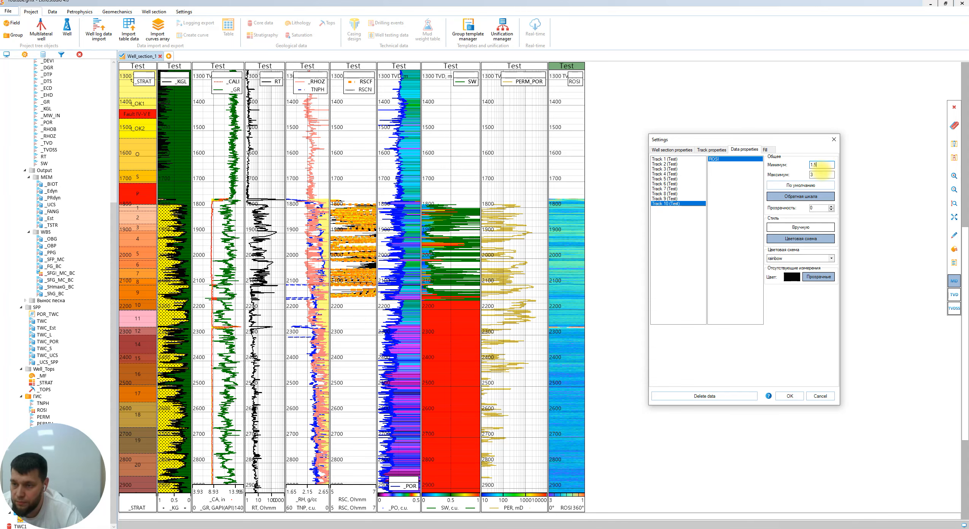
left_click(822, 174)
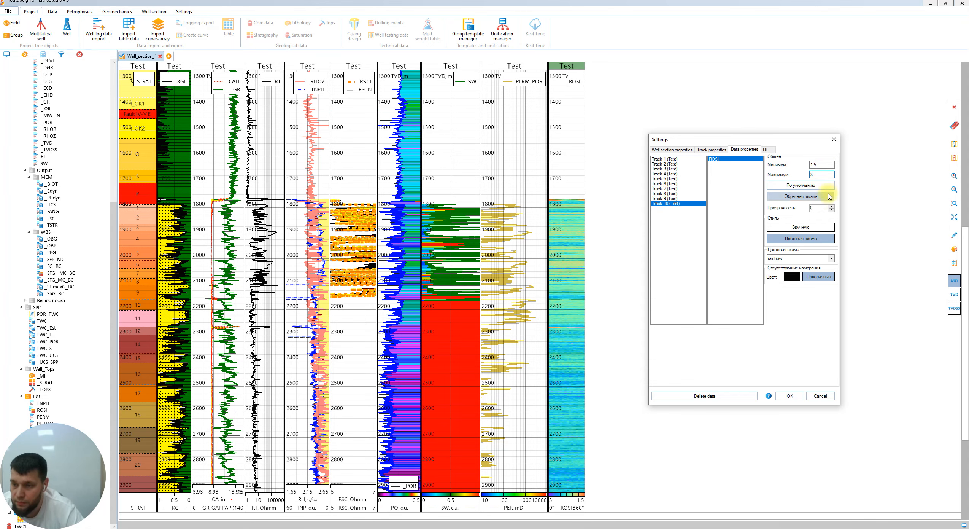
- Try different colour schemes for the ROSI data, including rainbow, set a blue-green-yellow one and accept the settings
left_click(799, 258)
left_click(792, 286)
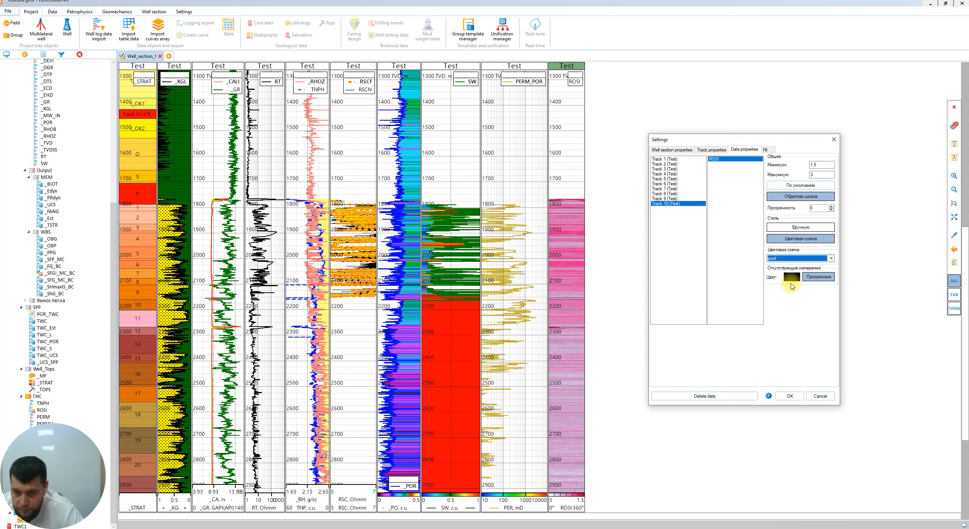
scroll(793, 286, "up", 5)
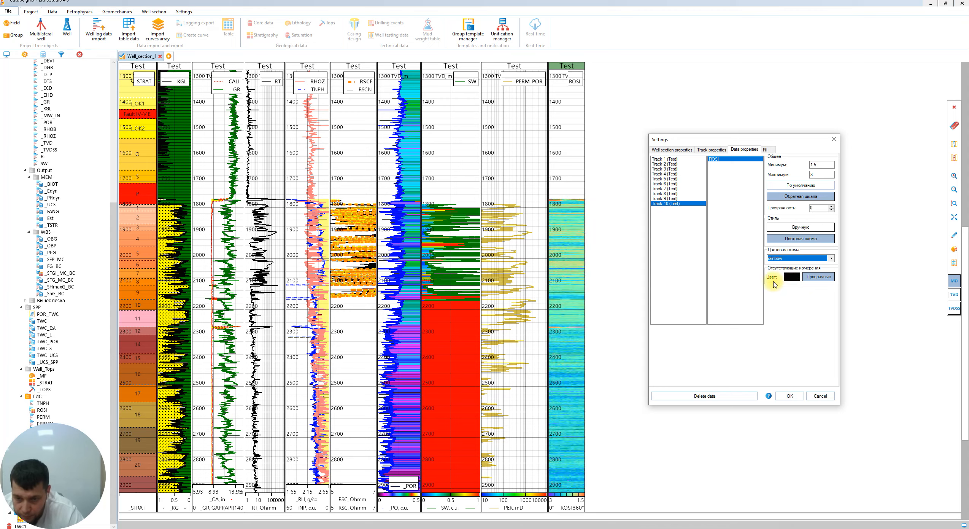
left_click(790, 396)
- Examine the recoloured ROSI image alongside the other tracks at different depths and depth scales
scroll(582, 262, "up", 2)
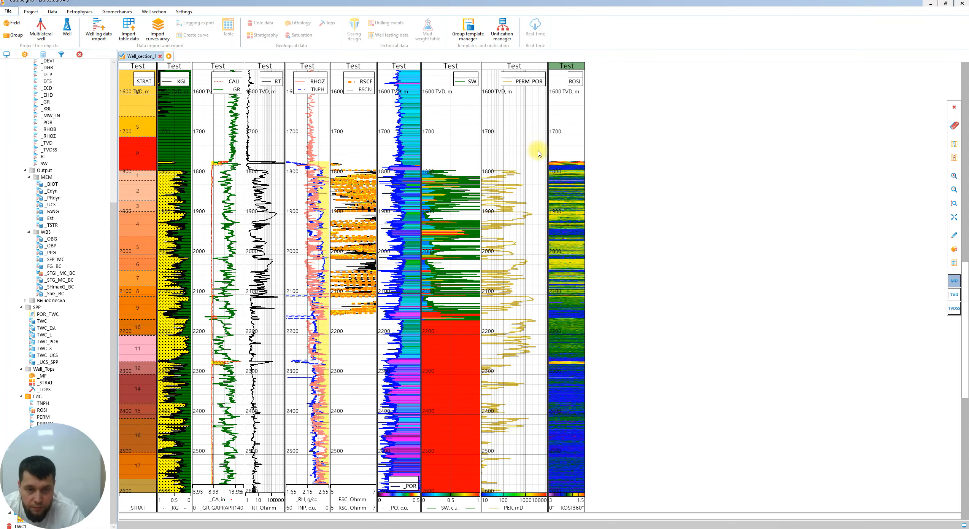
scroll(538, 153, "up", 4)
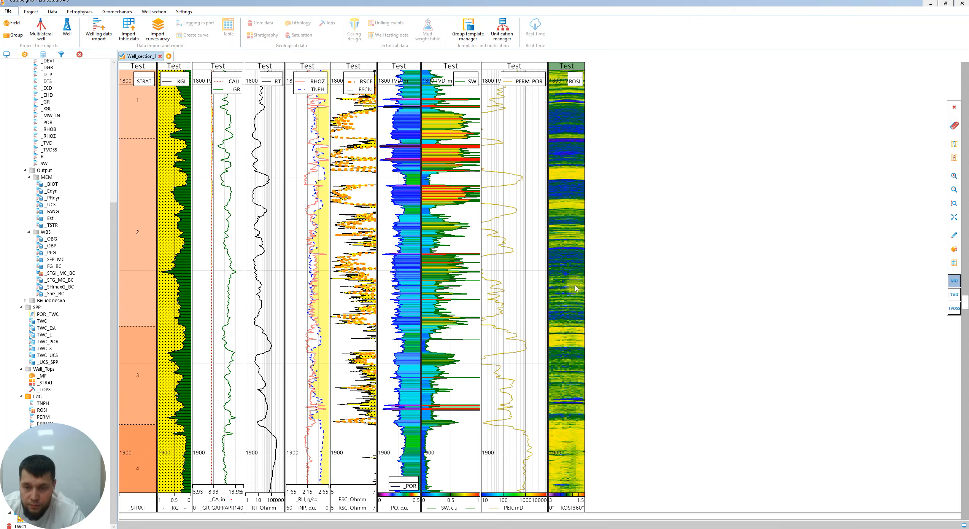
scroll(576, 288, "up", 4)
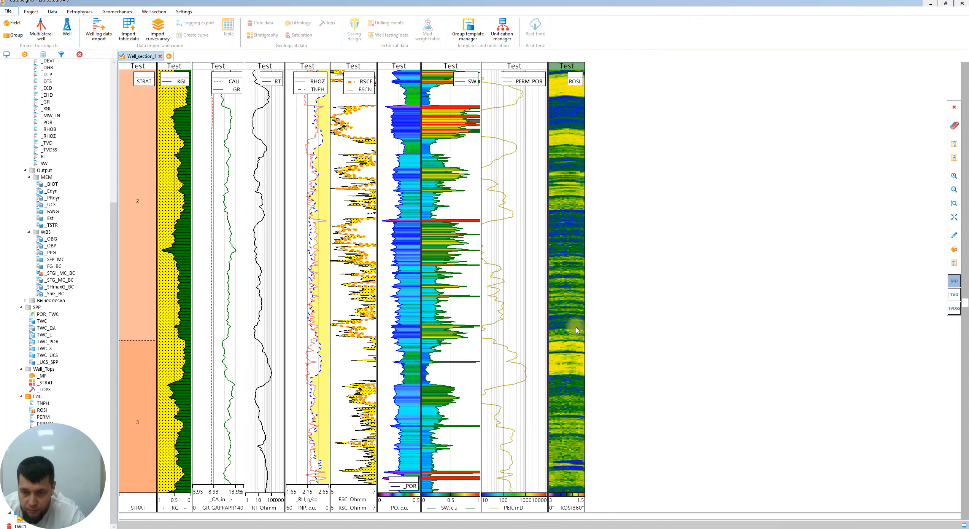
scroll(576, 329, "down", 5)
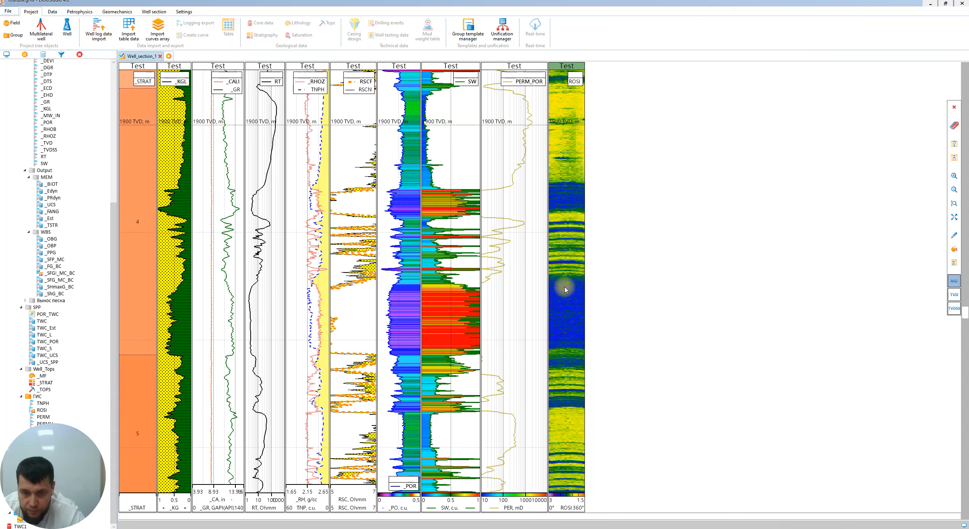
scroll(567, 293, "up", 2)
scroll(569, 296, "down", 3)
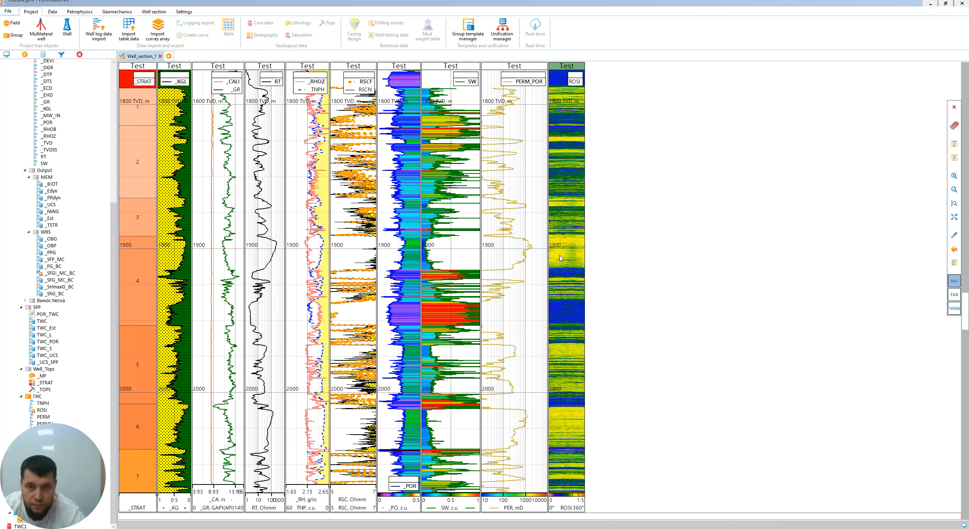
scroll(567, 250, "down", 1)
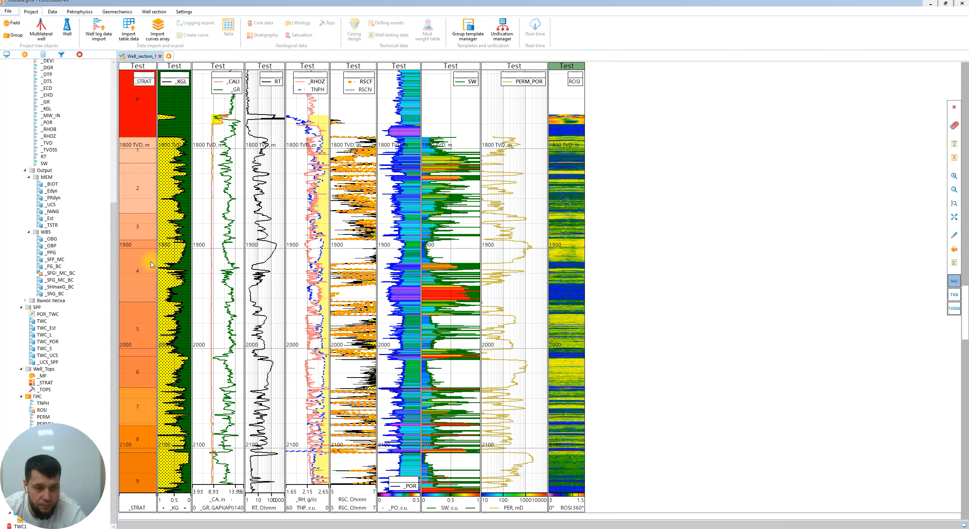